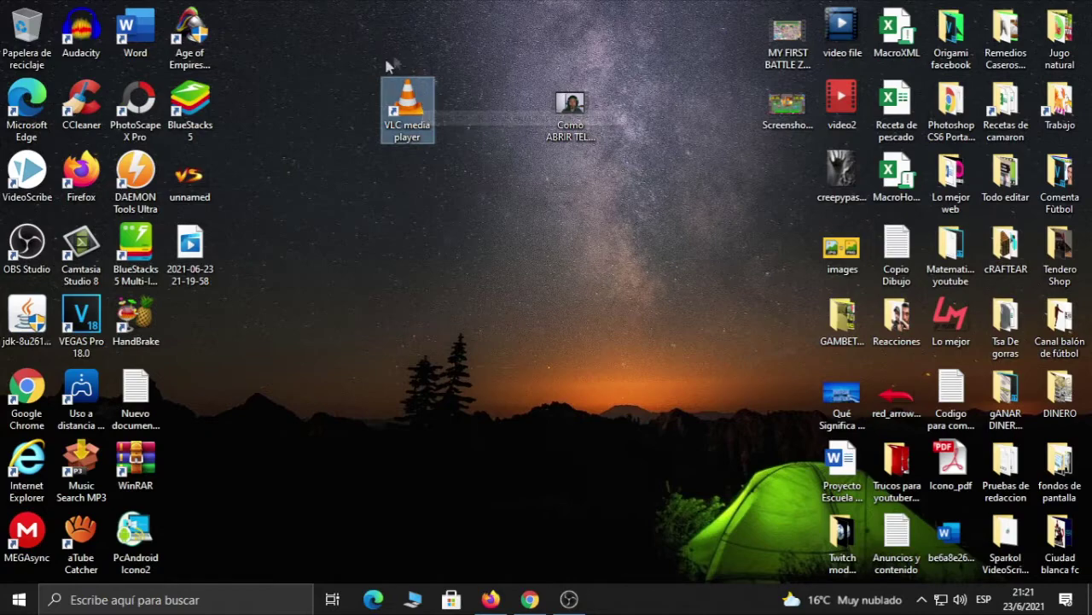
Step: Launch VLC media player and add the Desktop video "Como ABRIR TELEGRAM en PC USAR Telegram en Computadora" as the file to convert
double_click(429, 105)
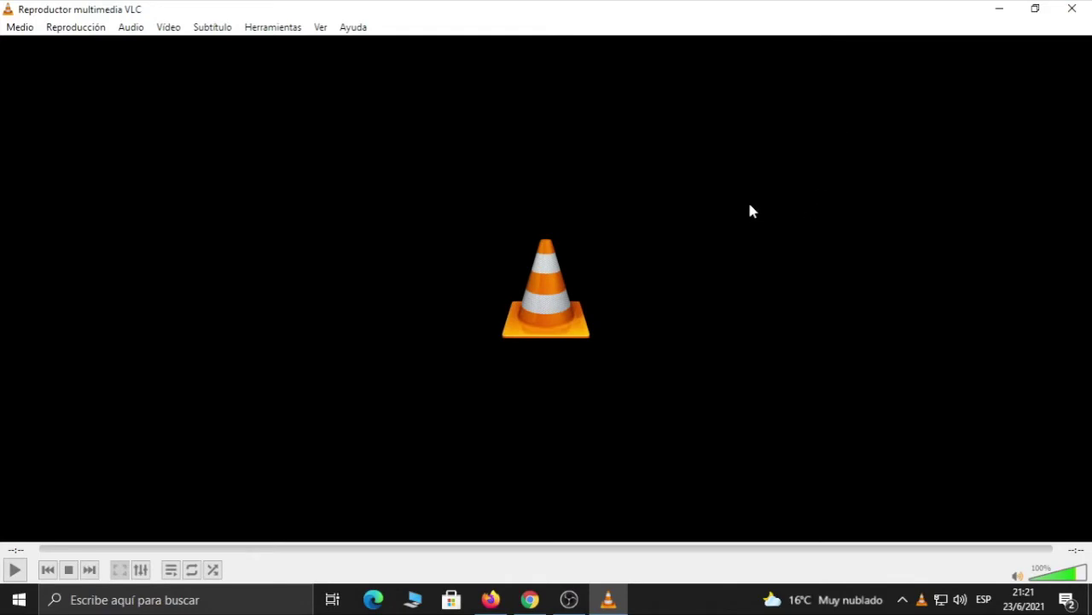
left_click(21, 27)
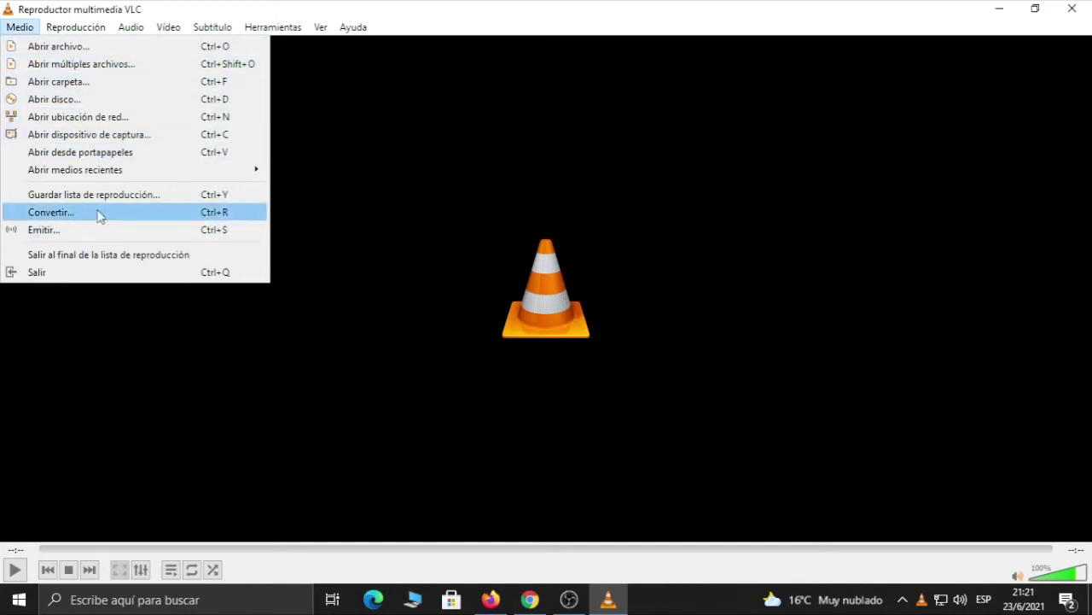
left_click(64, 220)
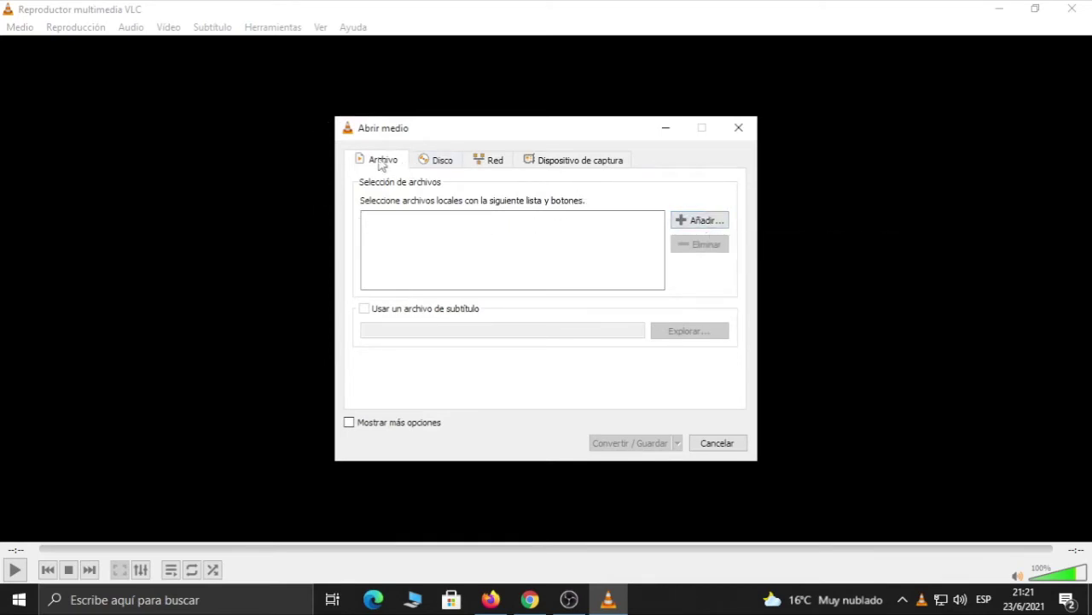
left_click(700, 221)
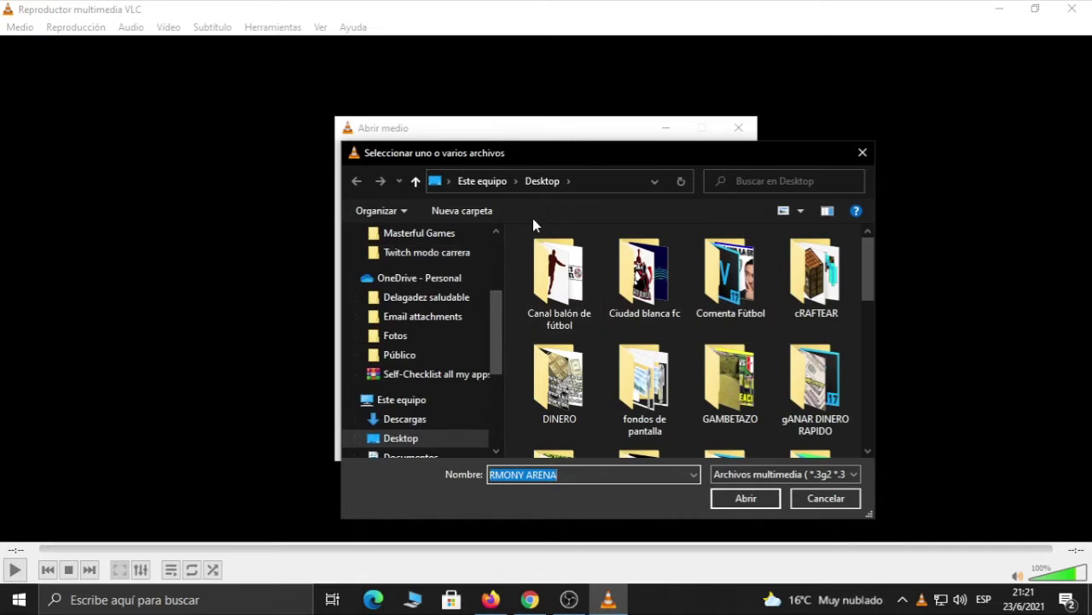
left_click_drag(494, 315, 498, 330)
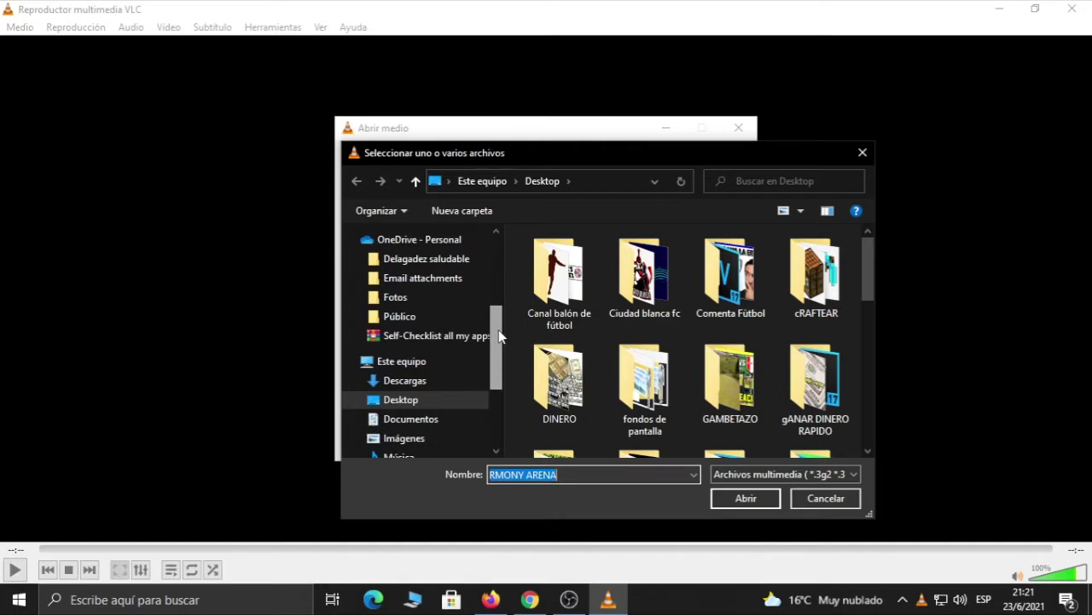
left_click(397, 398)
scroll(765, 342, "down", 10)
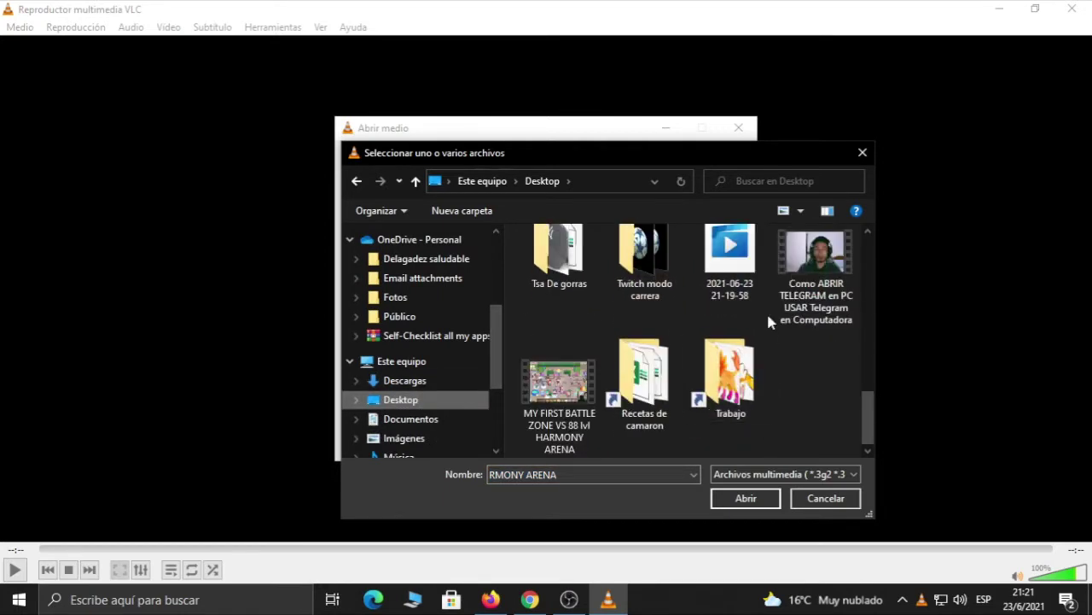
left_click(815, 270)
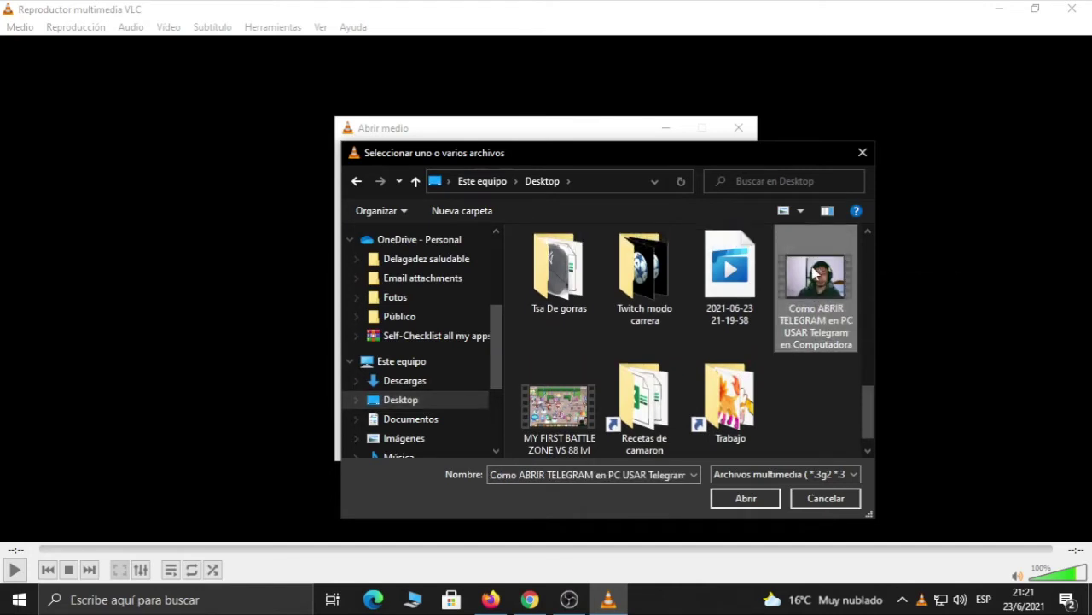
left_click(746, 498)
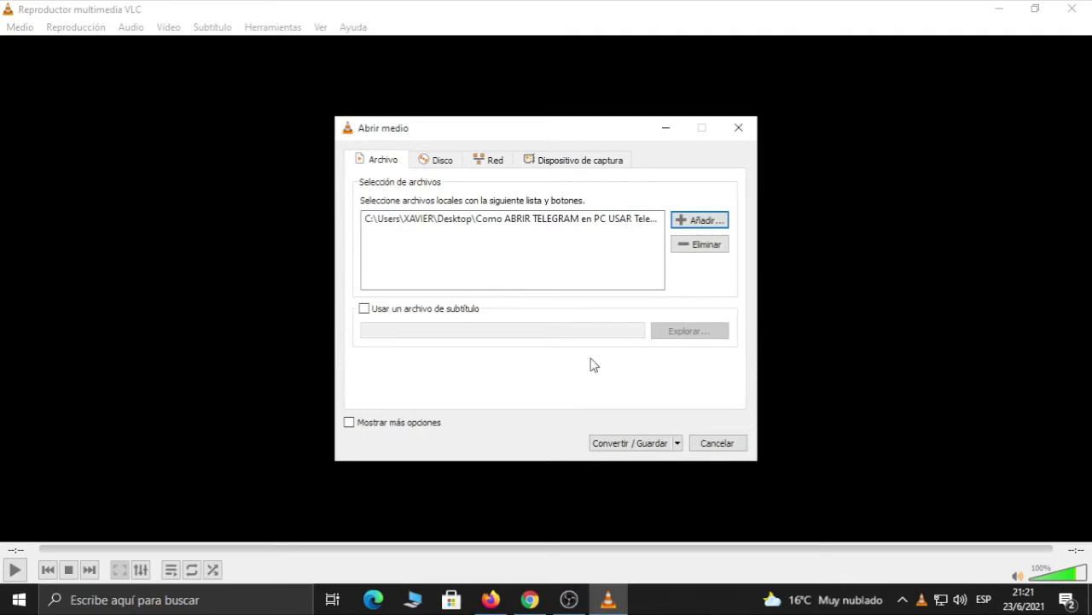
Step: Proceed to the conversion settings and choose the "Audio - MP3" profile
left_click(669, 451)
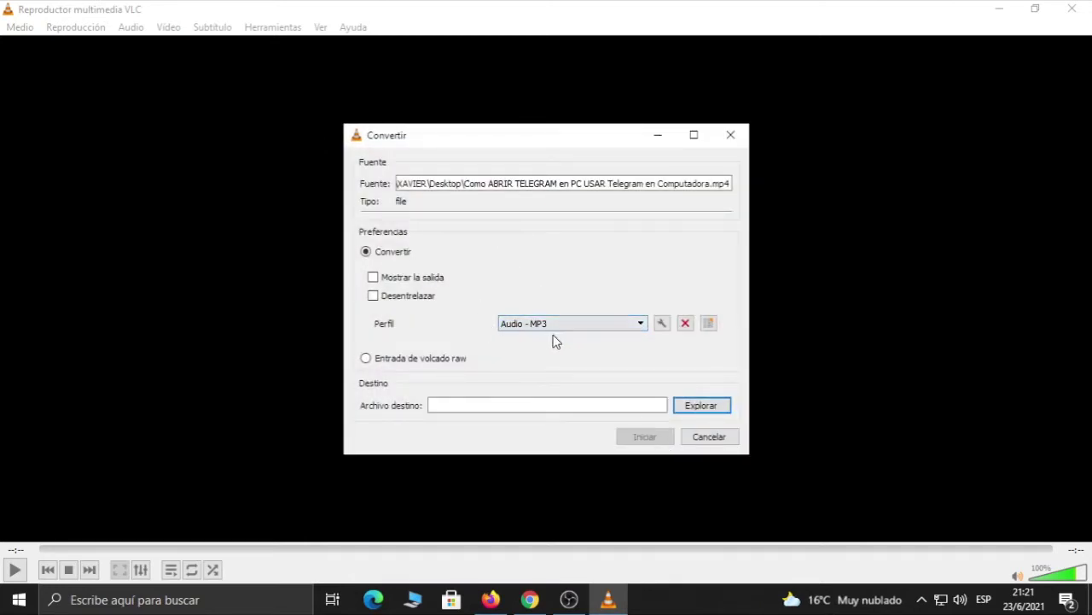
left_click(640, 325)
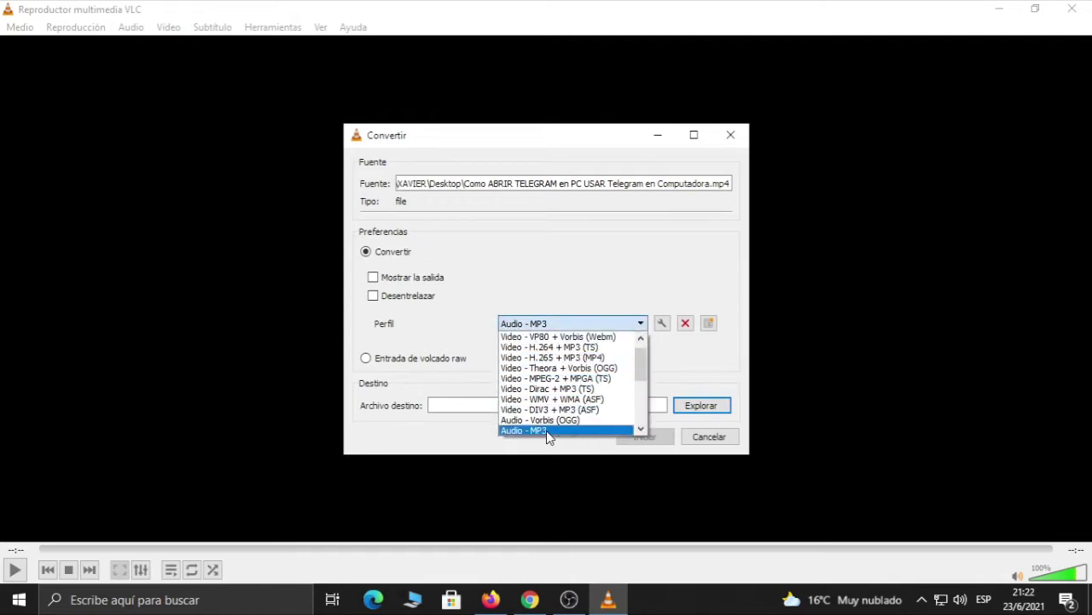
scroll(569, 384, "up", 1)
scroll(569, 384, "down", 2)
scroll(570, 384, "down", 3)
scroll(568, 385, "up", 1)
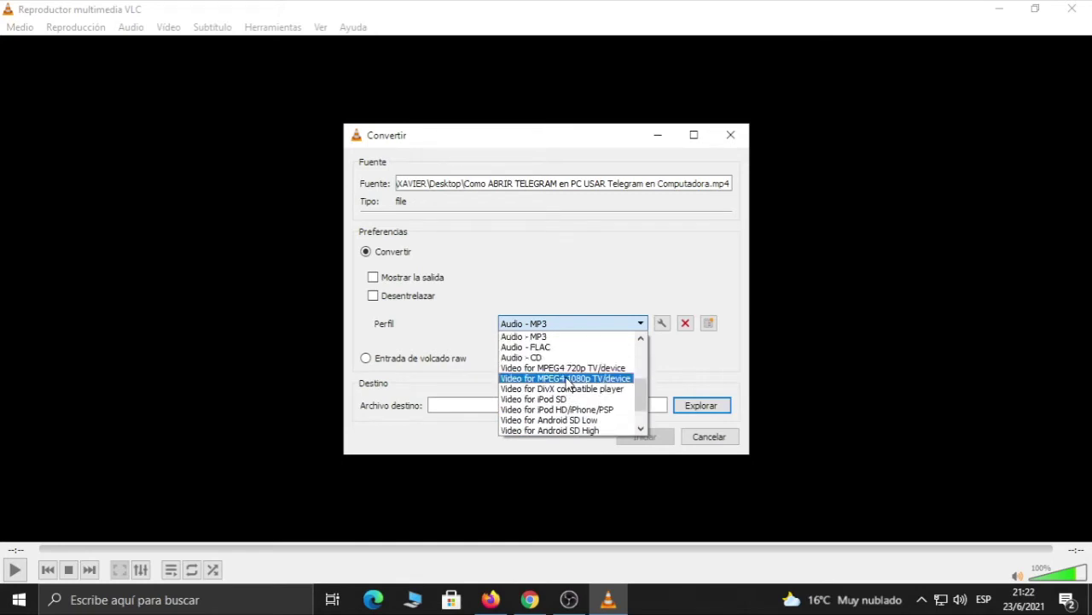
left_click(524, 340)
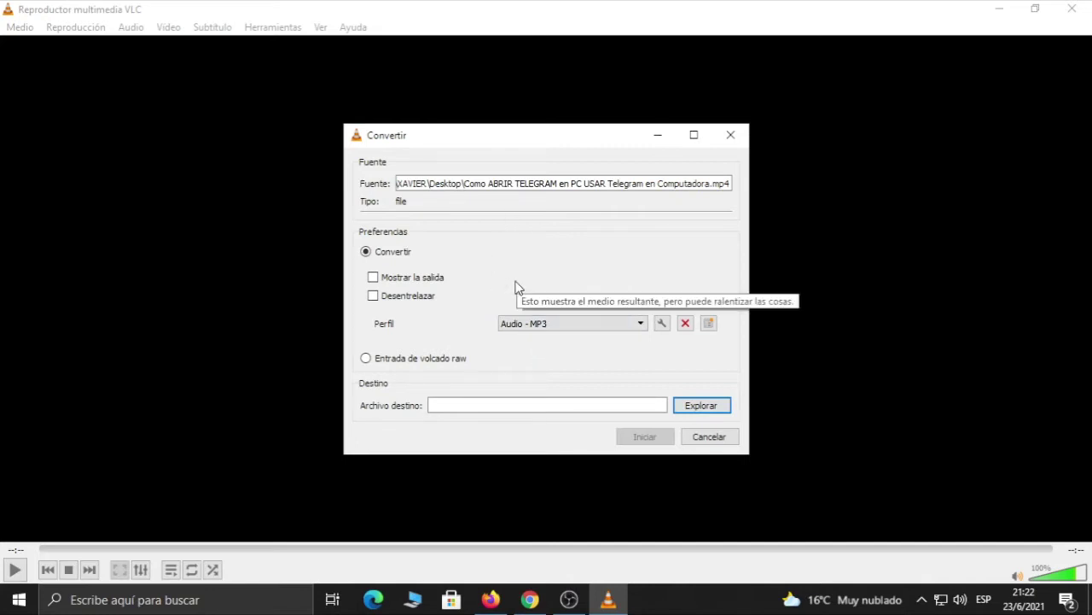
Step: Set the destination to "Como ABRIR TELEGRAM en PC USAR Telegram en Computadora audio.mp3" on the Desktop and start the conversion
left_click(701, 407)
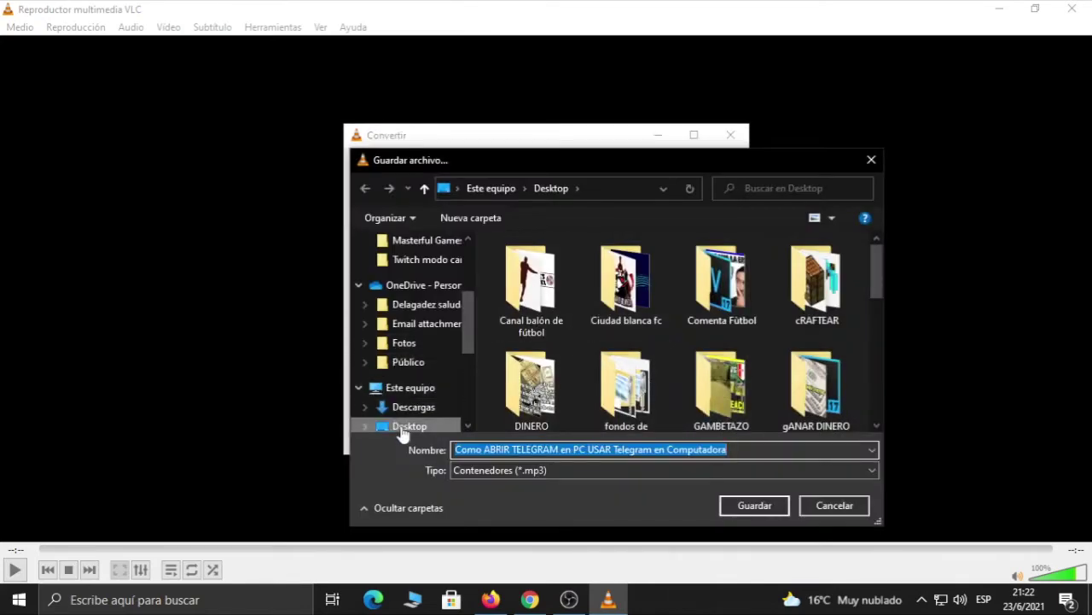
left_click(402, 428)
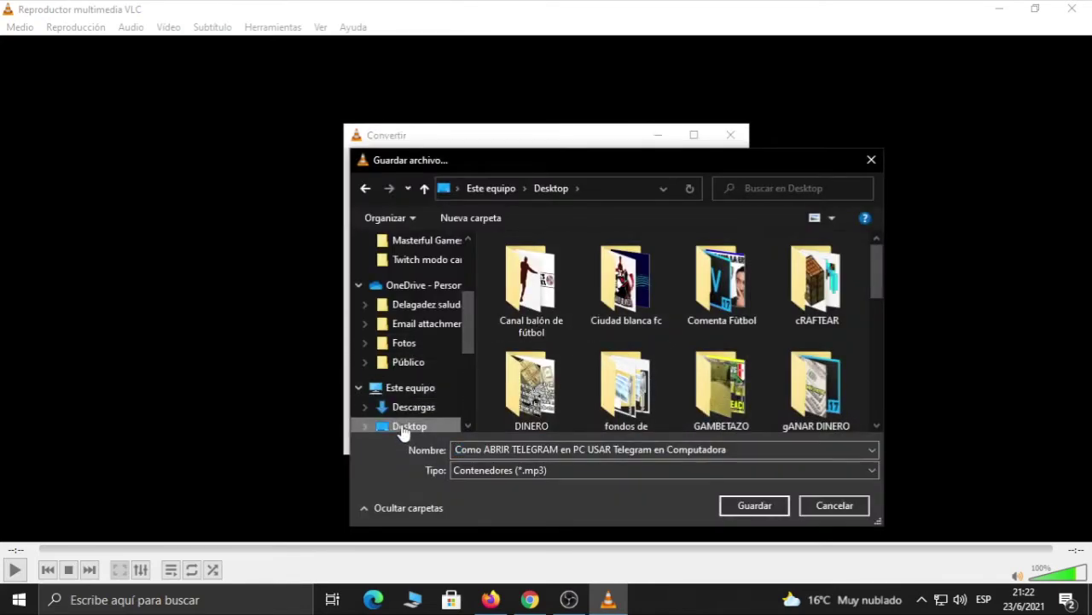
left_click(741, 453)
left_click(765, 449)
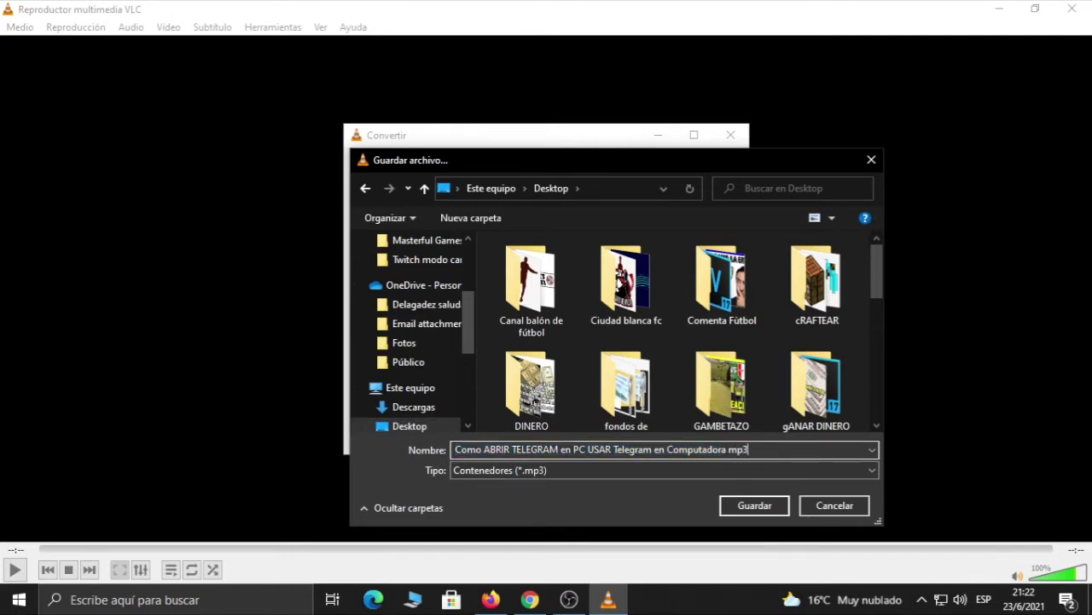
key("BackSpace")
key("BackSpace")
key("BackSpace")
left_click(770, 508)
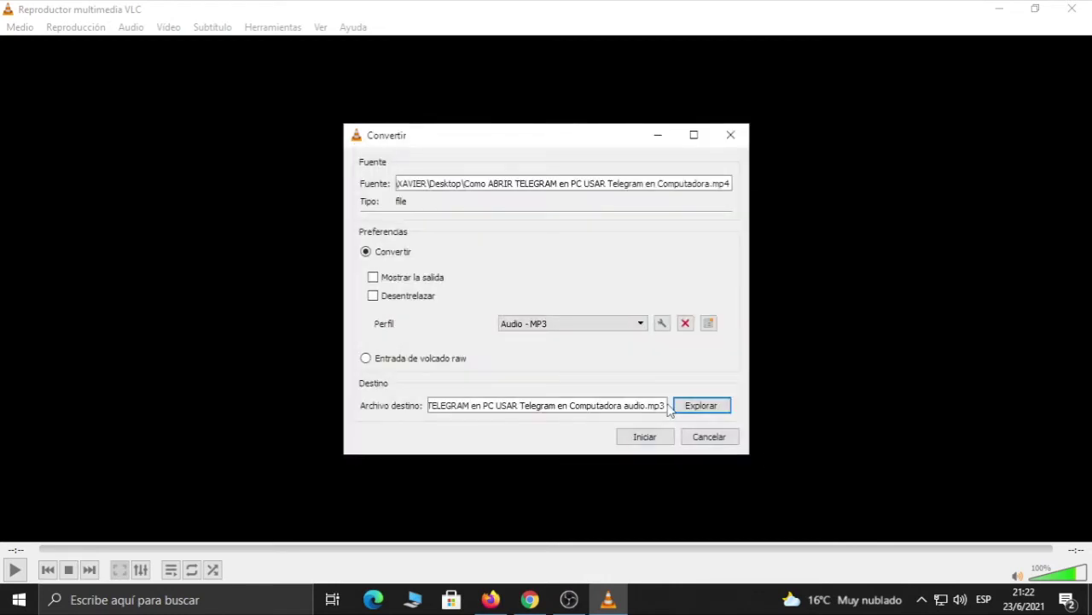
left_click(651, 439)
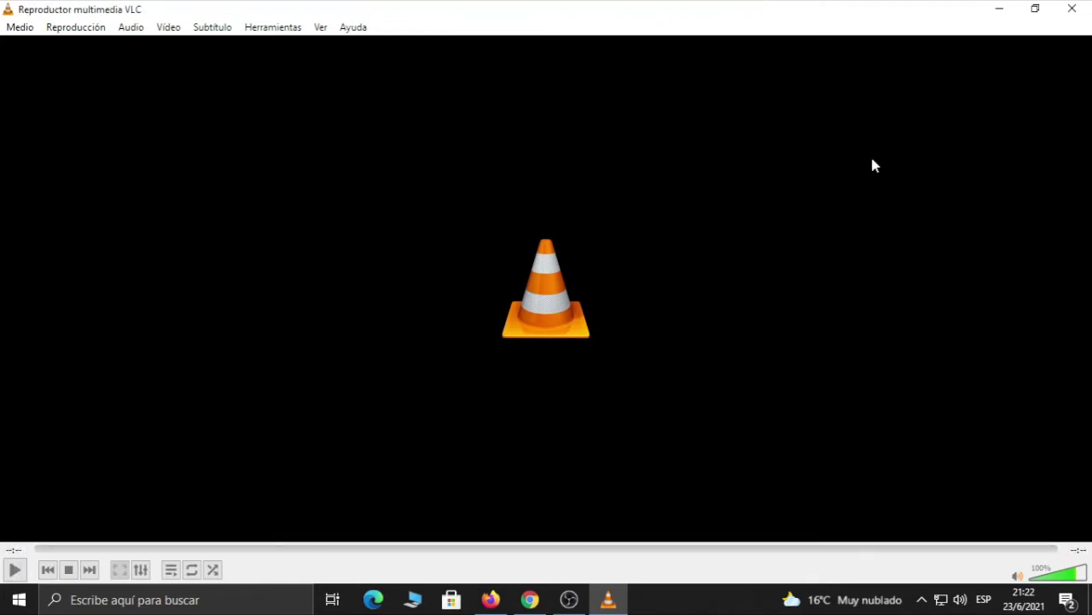
Step: Minimise VLC and place the converted audio file and the original video side by side on the desktop
left_click(999, 8)
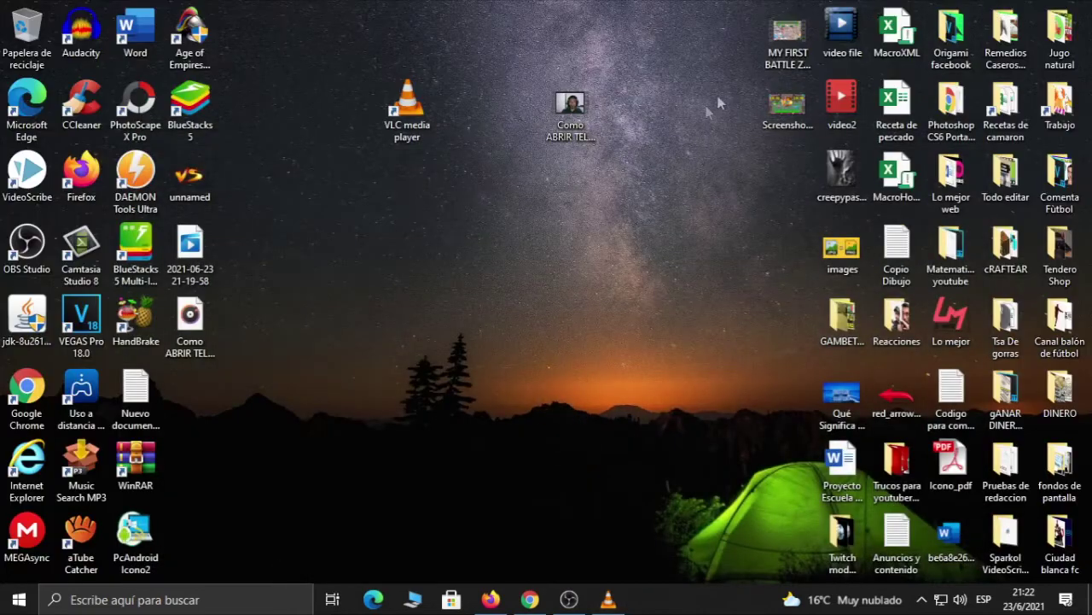
left_click_drag(189, 317, 574, 205)
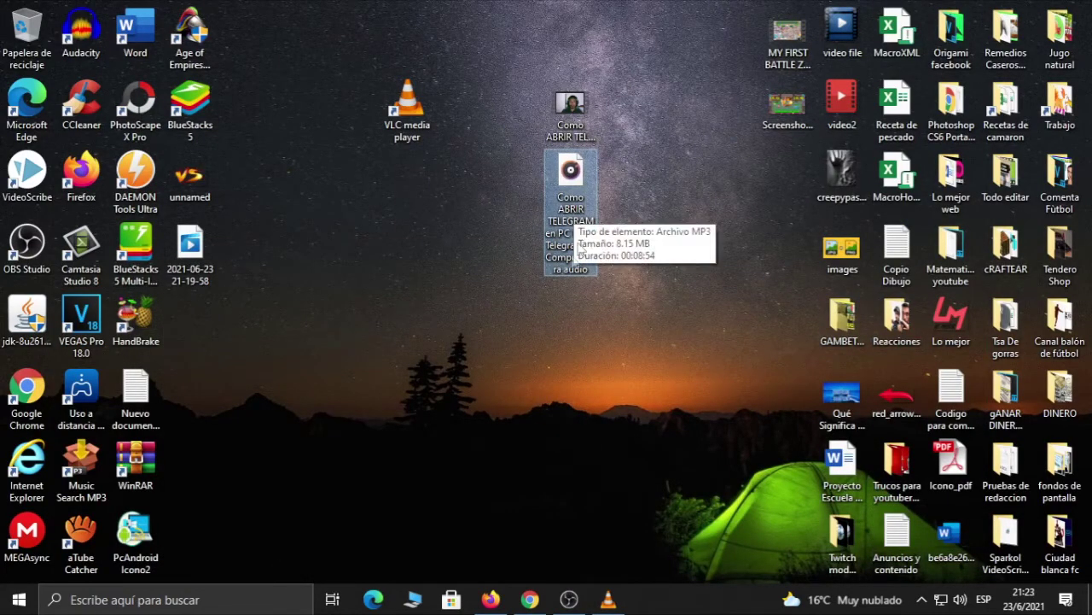
left_click_drag(567, 275, 568, 206)
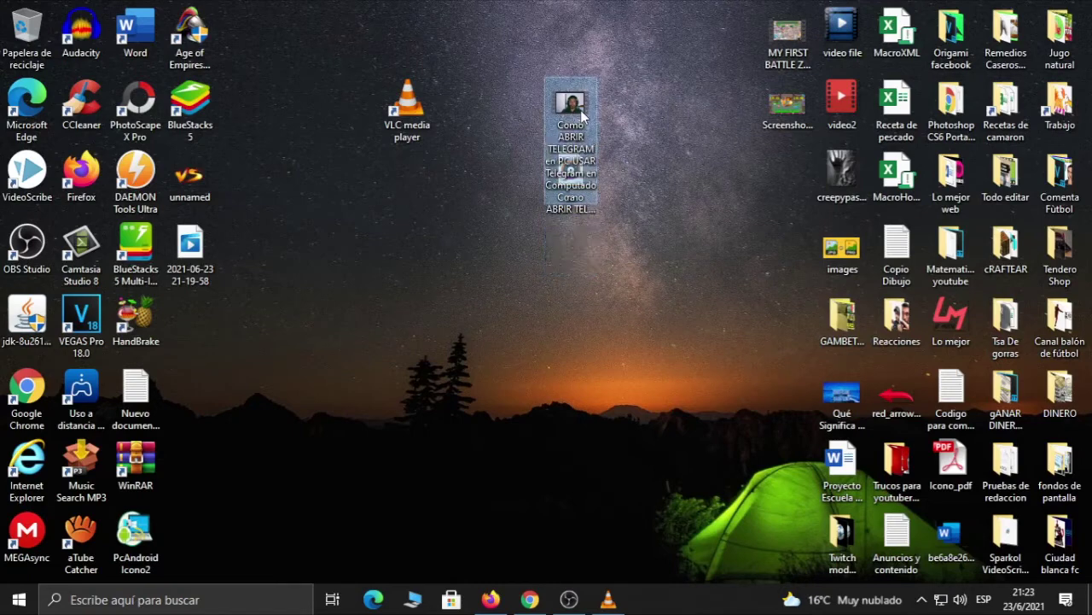
left_click_drag(573, 201, 640, 280)
Step: Play the original video and the converted audio file in turn to compare them, closing each player
left_click(570, 175)
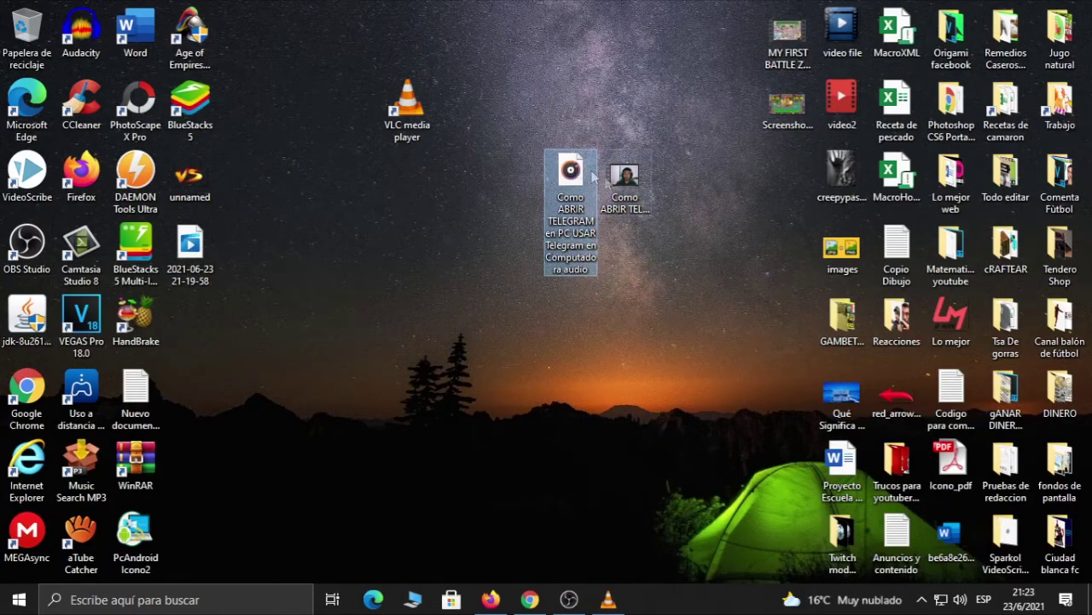
left_click(626, 176)
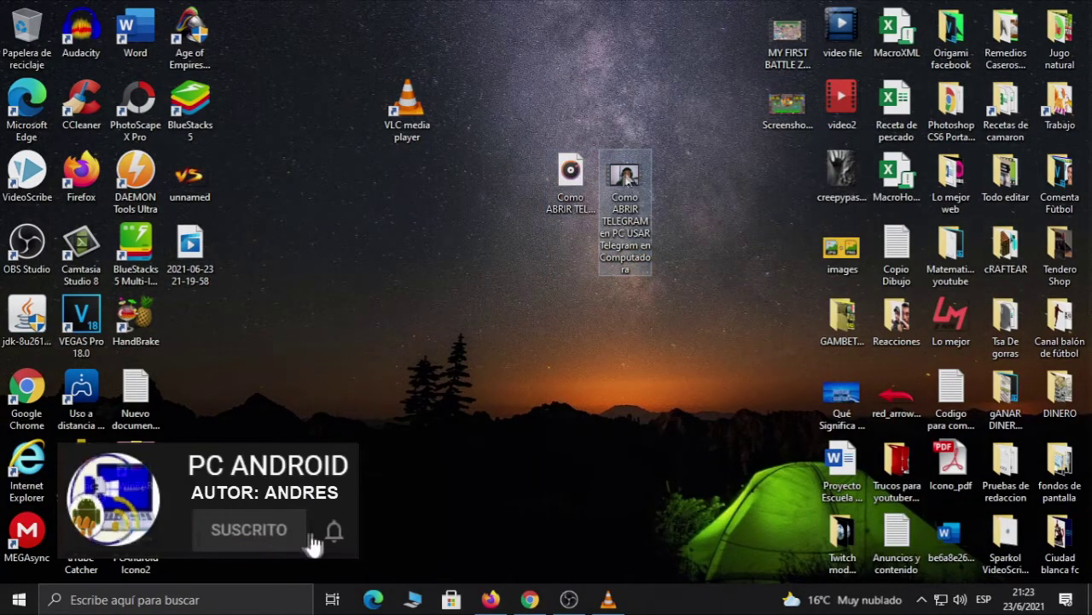
double_click(627, 182)
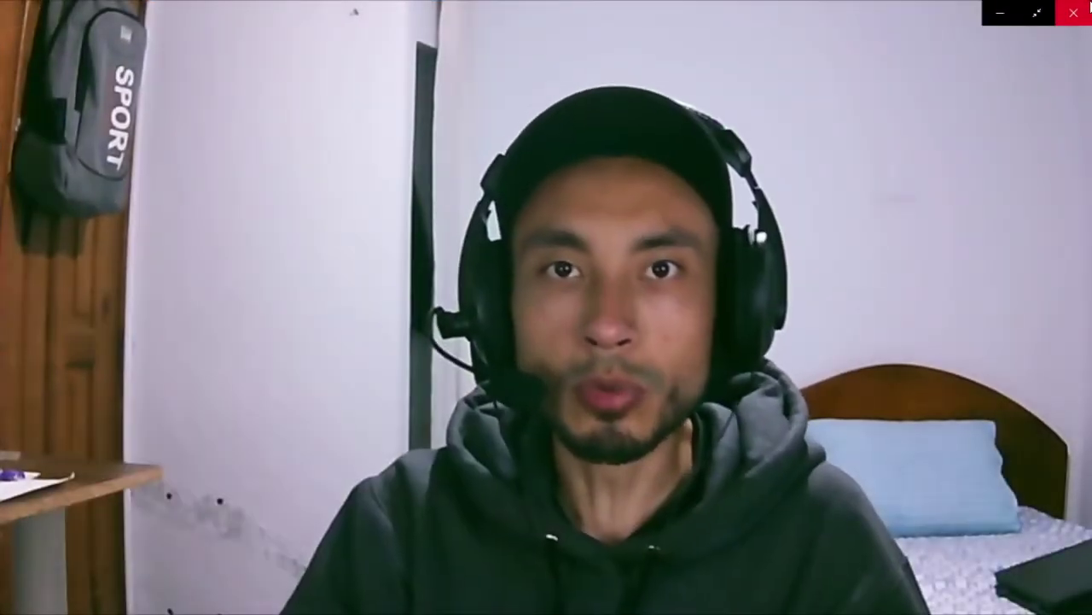
left_click(1068, 6)
double_click(570, 173)
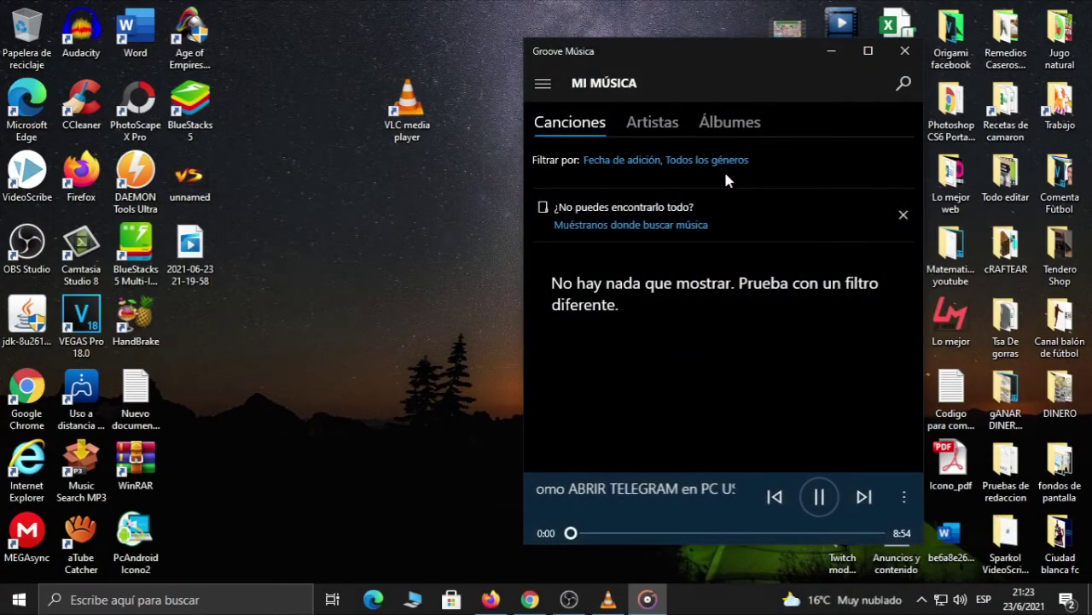
left_click(906, 52)
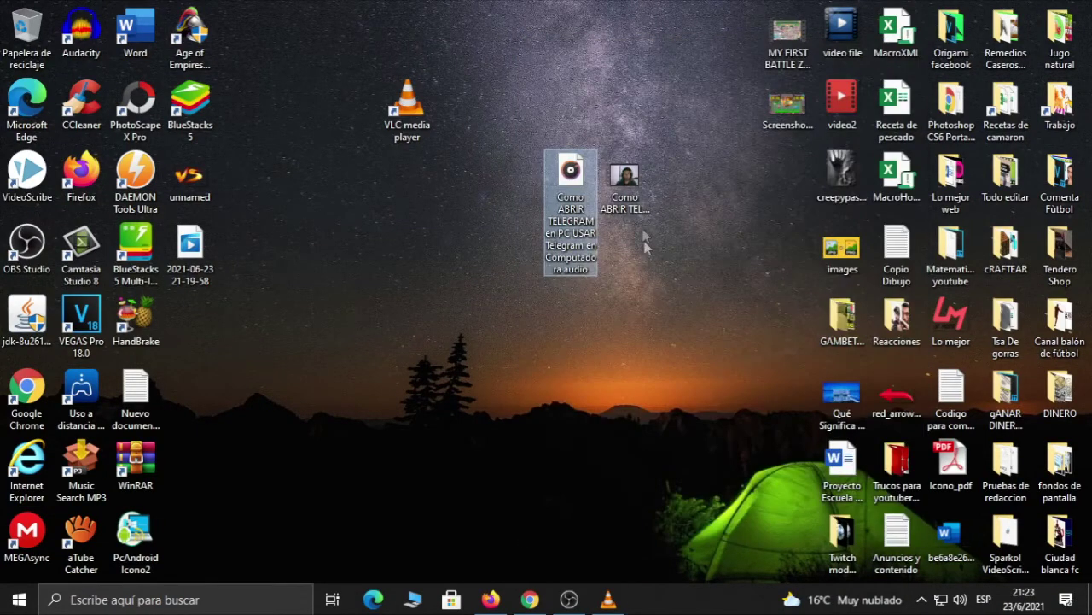
Step: Move the audio file and the video up on the desktop, level with the VLC shortcut
left_click(650, 281)
left_click_drag(571, 171, 570, 101)
left_click_drag(625, 175, 627, 109)
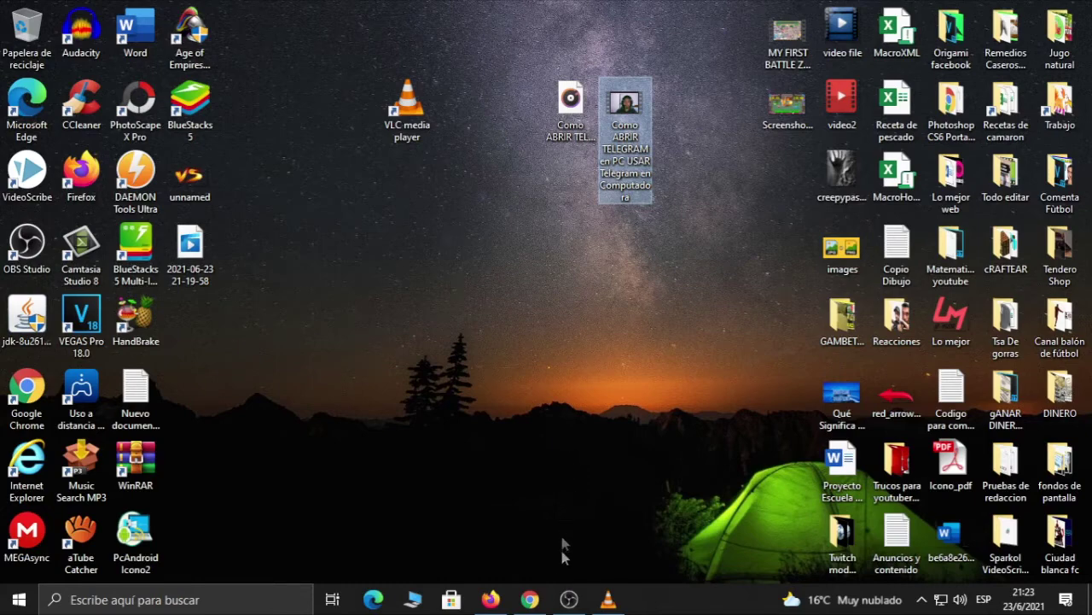
Step: Switch to Chrome and view the Freemake and online-audio-converter.com converter pages
left_click(536, 602)
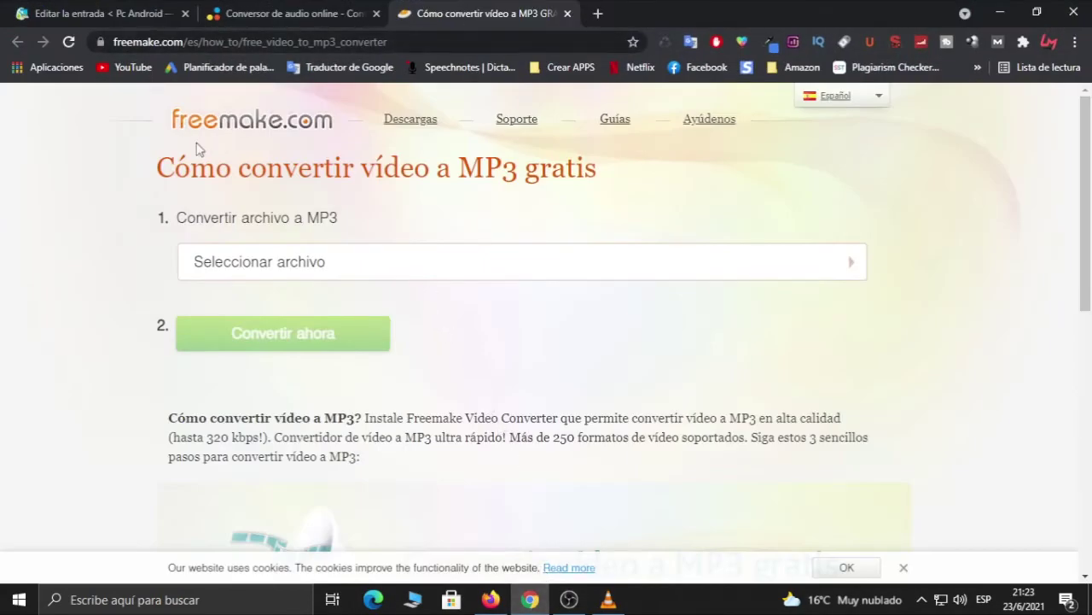
left_click(299, 13)
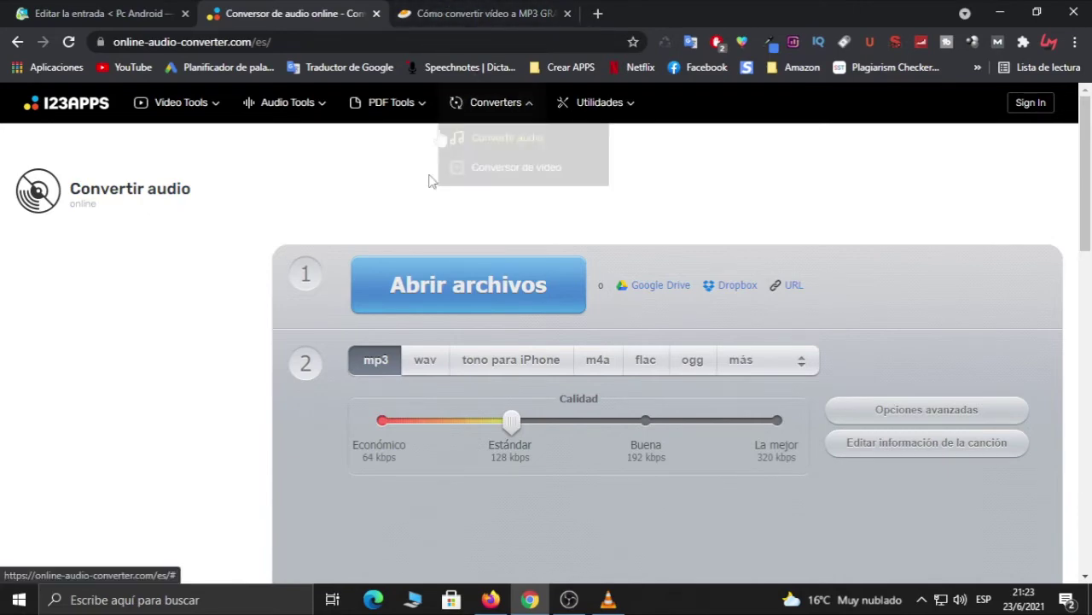
left_click(563, 12)
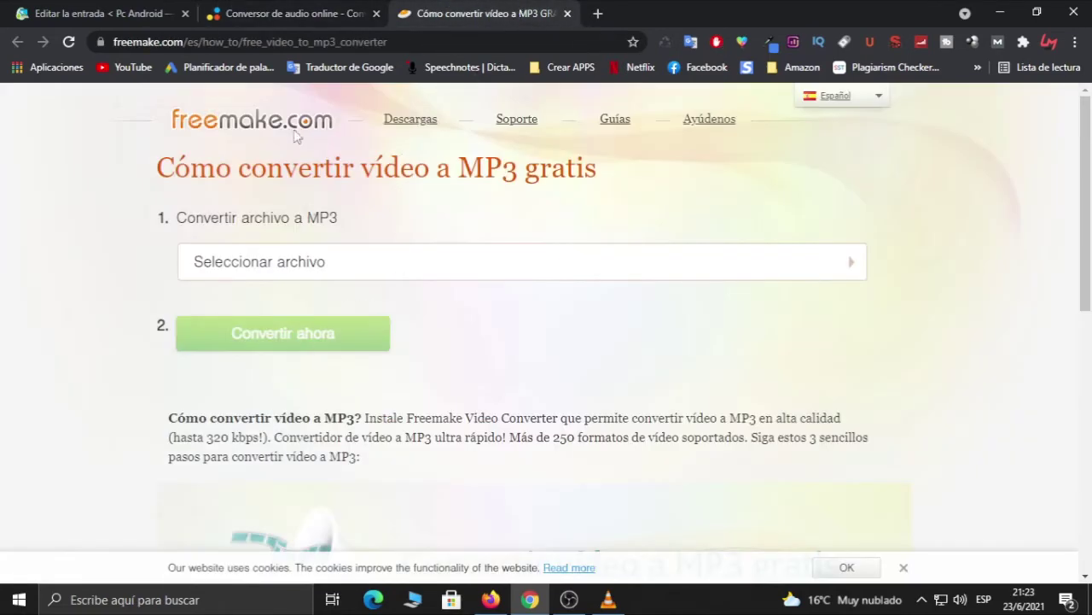
left_click(328, 6)
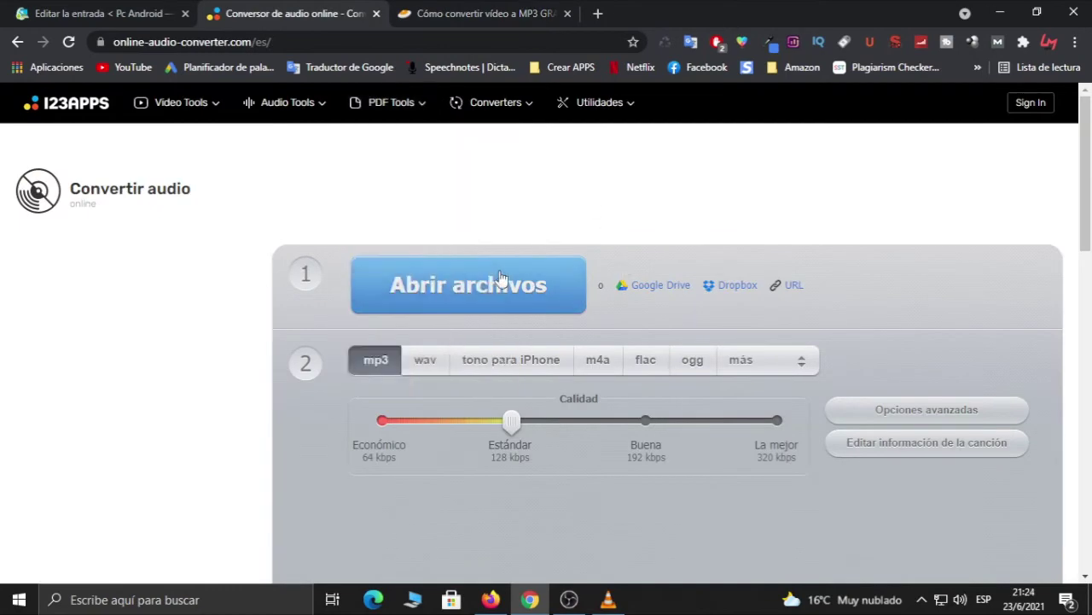
Step: Leave the online converter's file selection and move the Telegram video to an empty desktop spot below the VLC shortcut
left_click(482, 293)
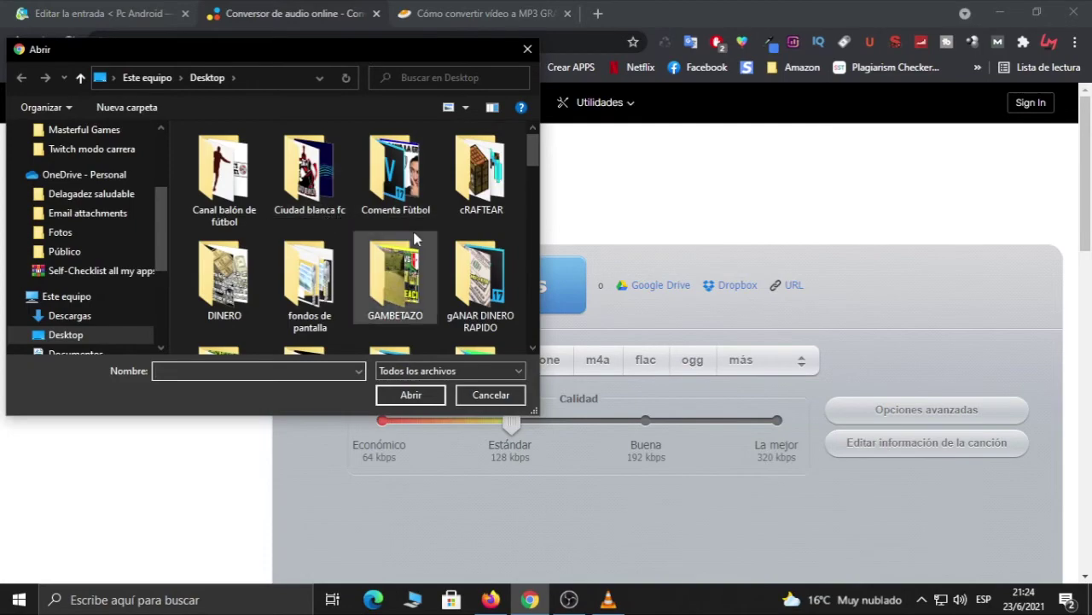
left_click(528, 49)
left_click(993, 15)
left_click_drag(621, 109, 382, 290)
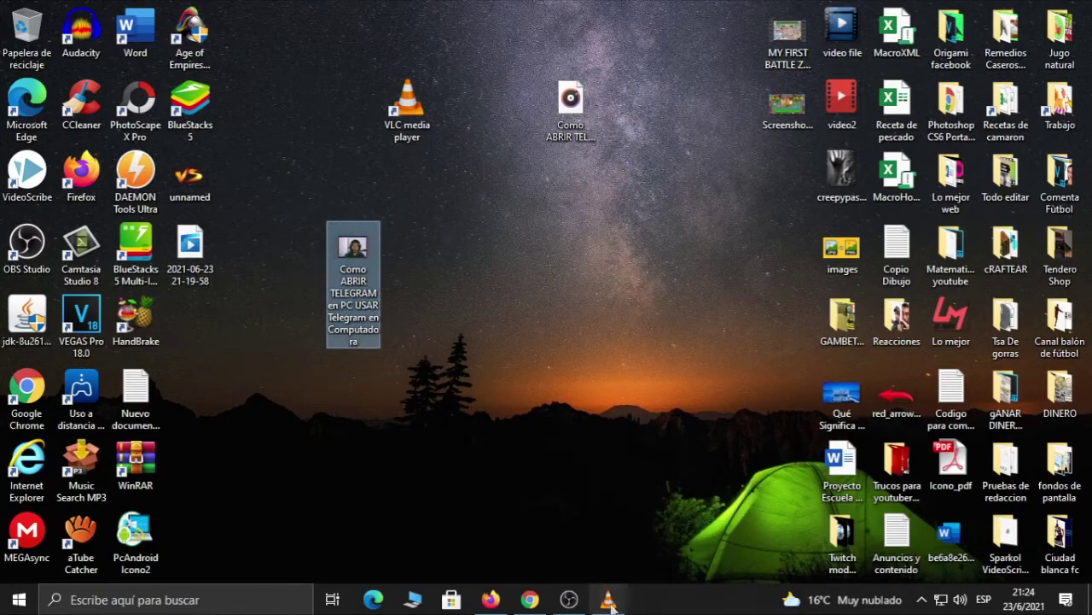
Step: Switch to Chrome and load the desktop video "Como ABRIR TELEGRAM en PC USAR Telegram en Computadora" into the online audio converter
left_click(530, 599)
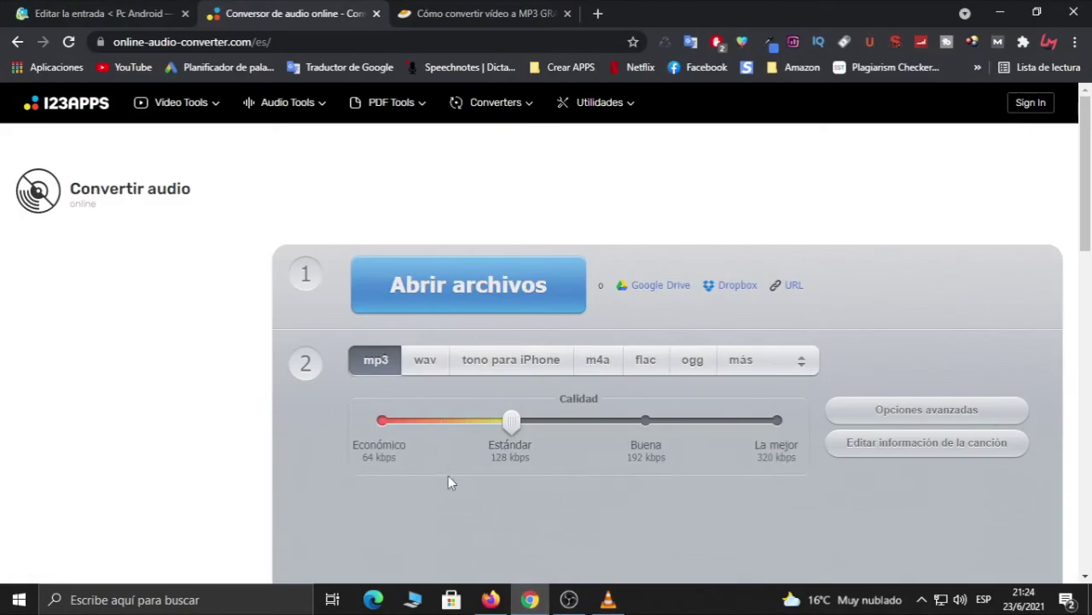
left_click(459, 293)
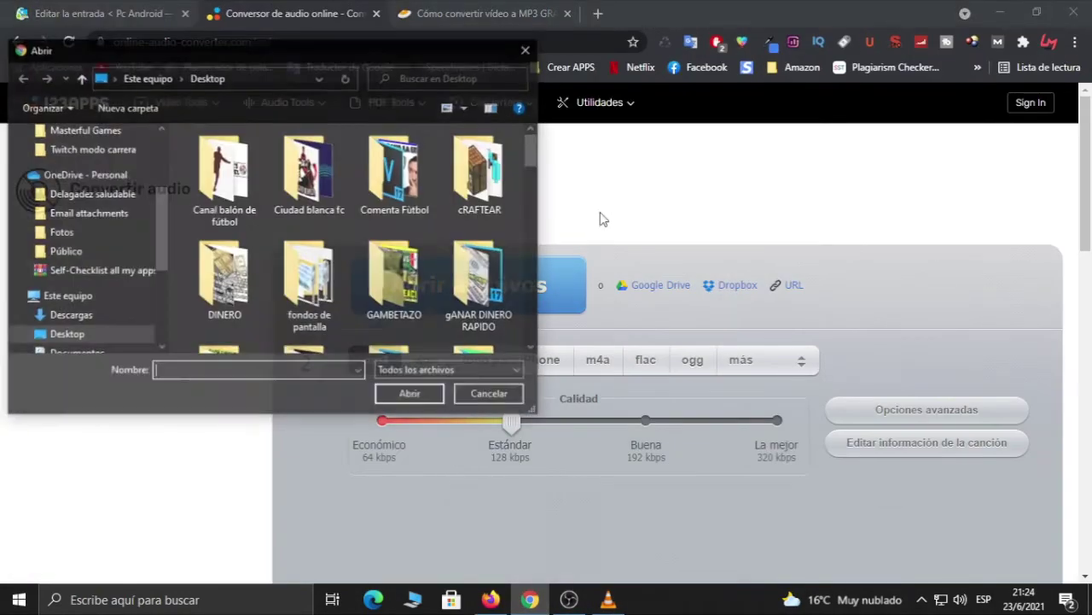
scroll(466, 248, "down", 6)
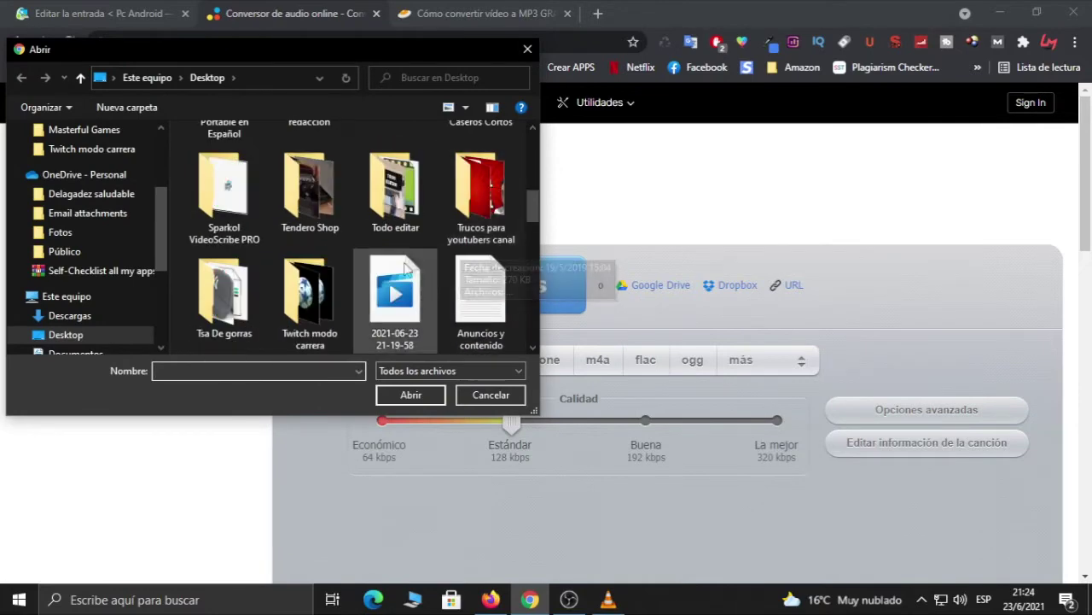
scroll(503, 290, "down", 2)
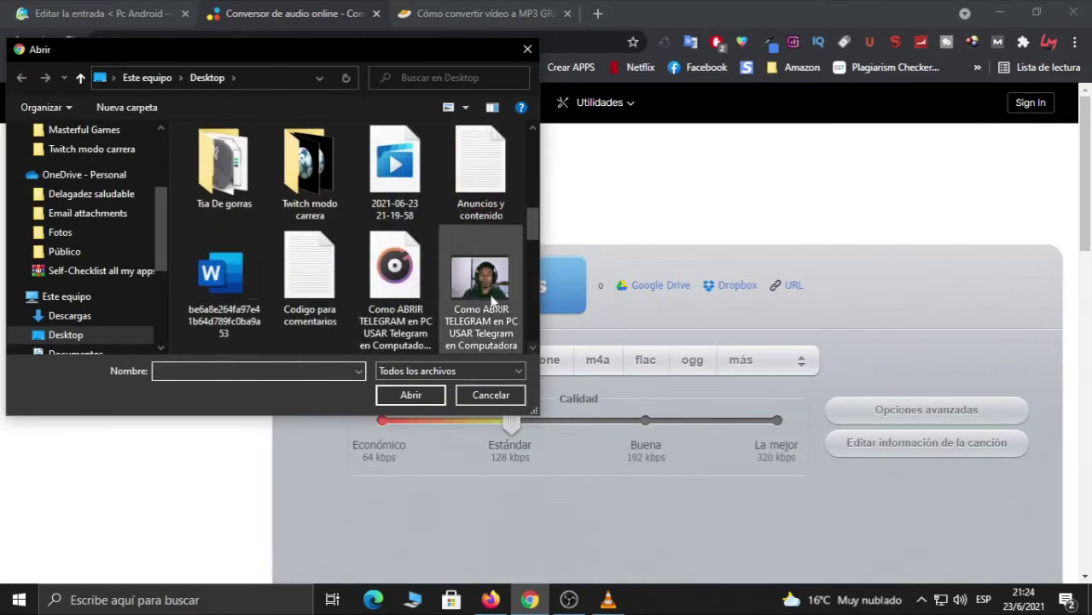
left_click(489, 290)
left_click(411, 395)
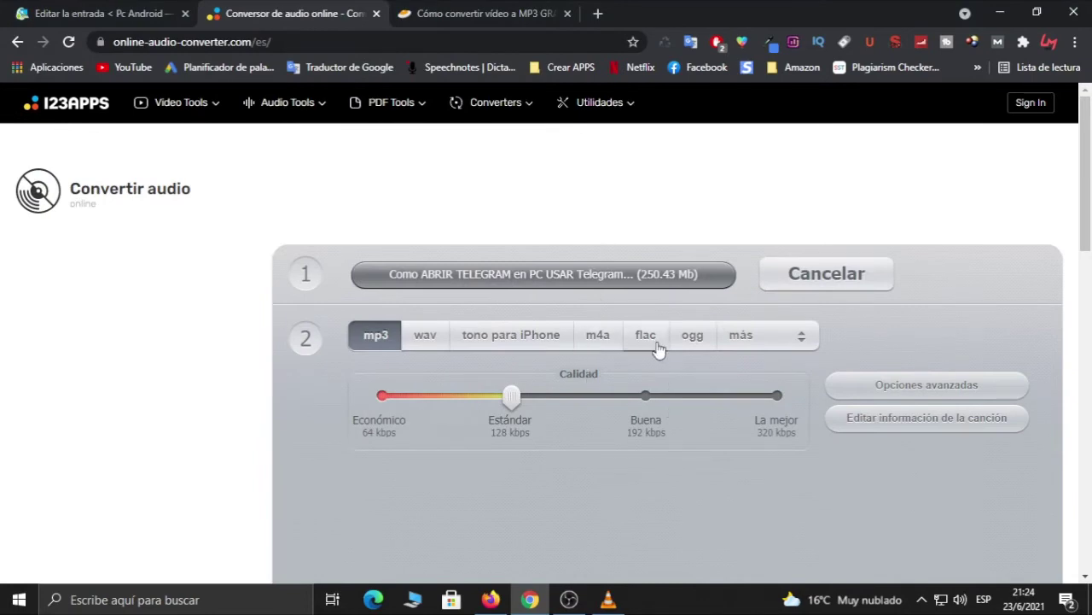
Step: Convert the uploaded video to mp3 at the Estándar 128 kbps quality
scroll(619, 329, "down", 2)
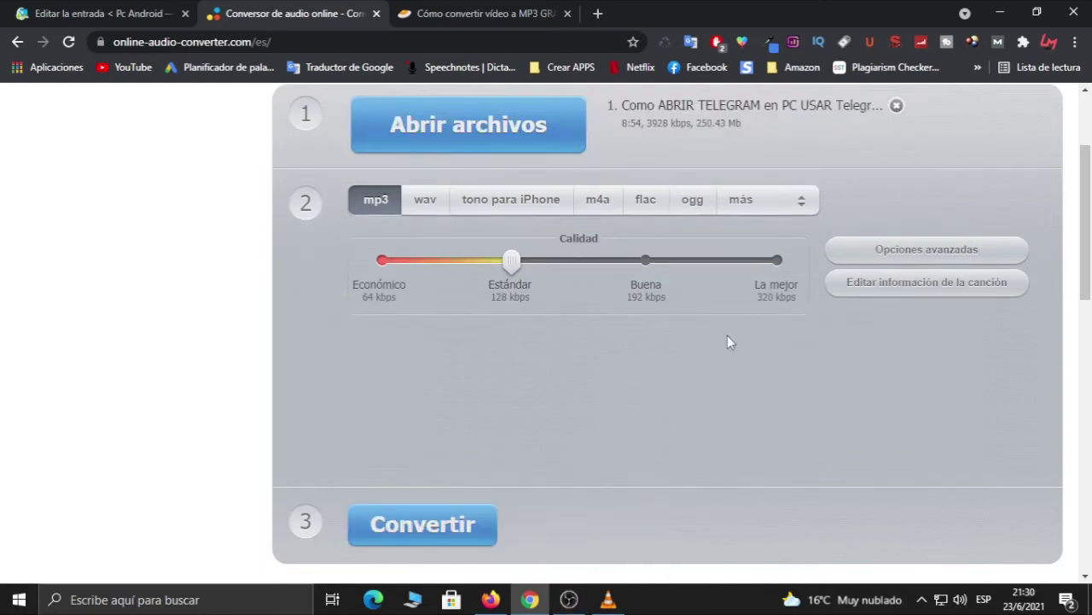
scroll(712, 117, "up", 2)
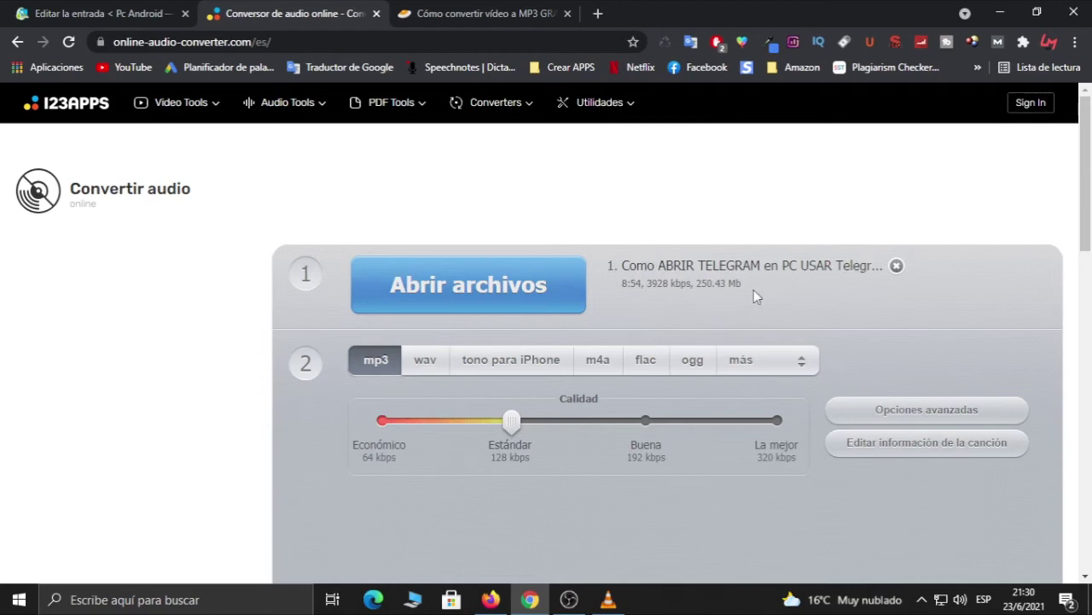
scroll(614, 316, "down", 3)
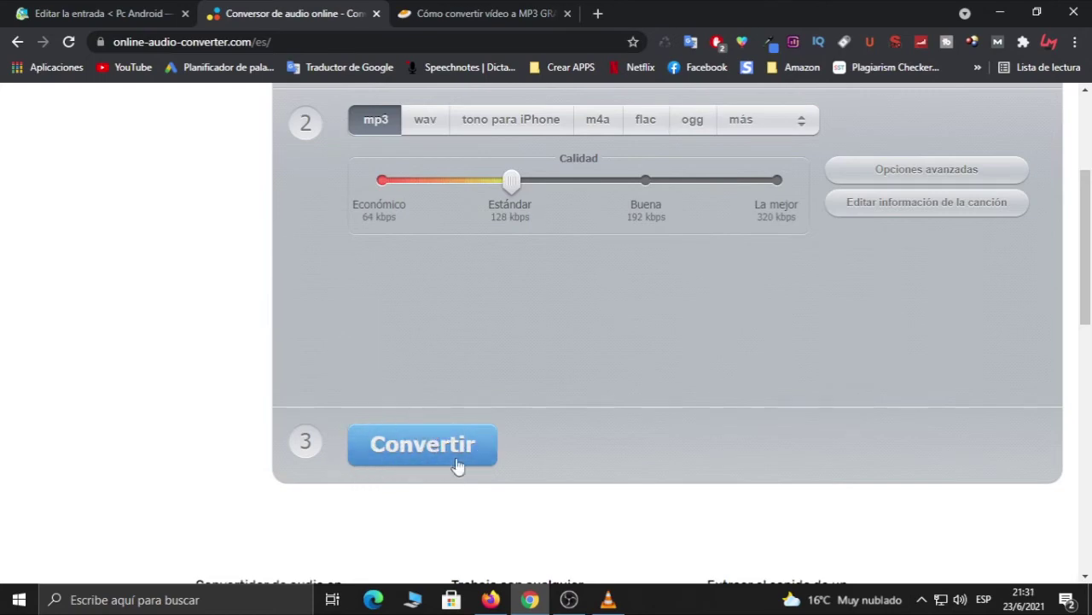
left_click(410, 455)
scroll(551, 394, "up", 3)
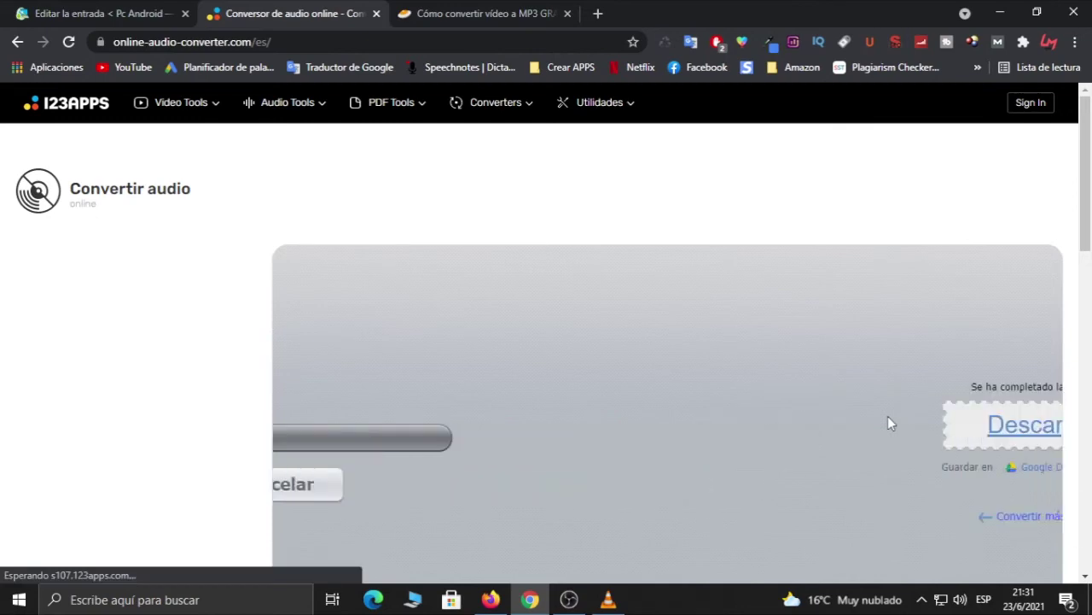
Step: Download the converted MP3 file to the computer
scroll(887, 424, "down", 2)
scroll(888, 416, "up", 1)
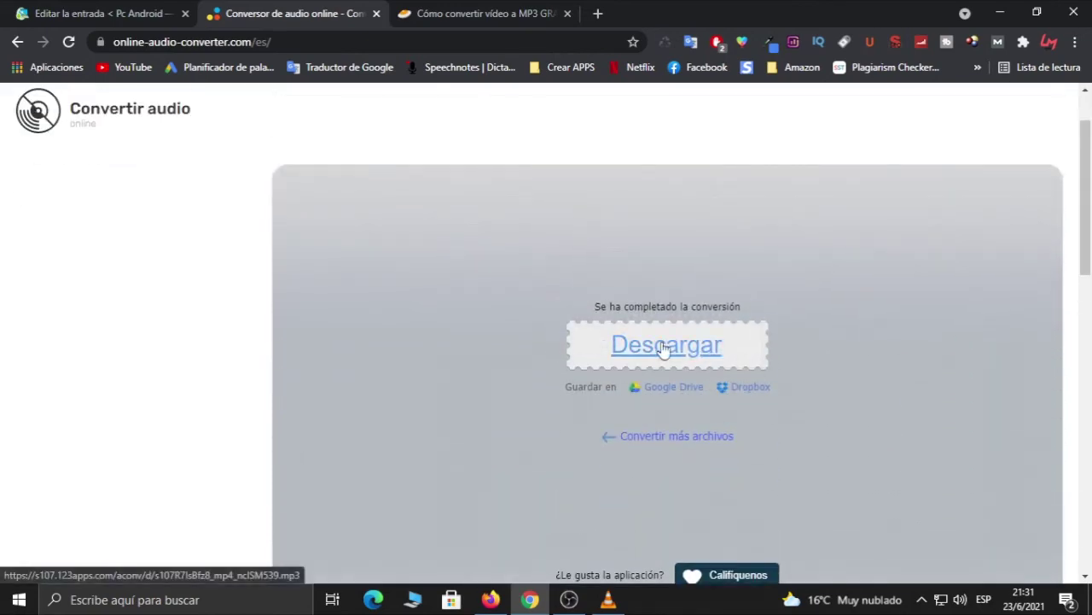
left_click(663, 348)
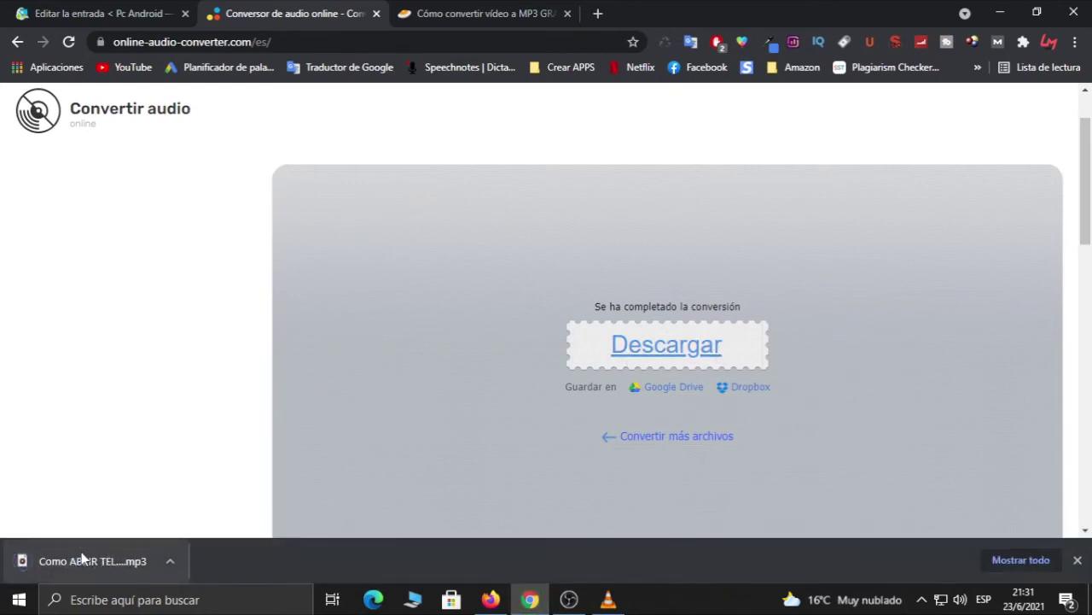
Step: View the Freemake video-to-MP3 page and the online-audio-converter.com page in turn
left_click(426, 12)
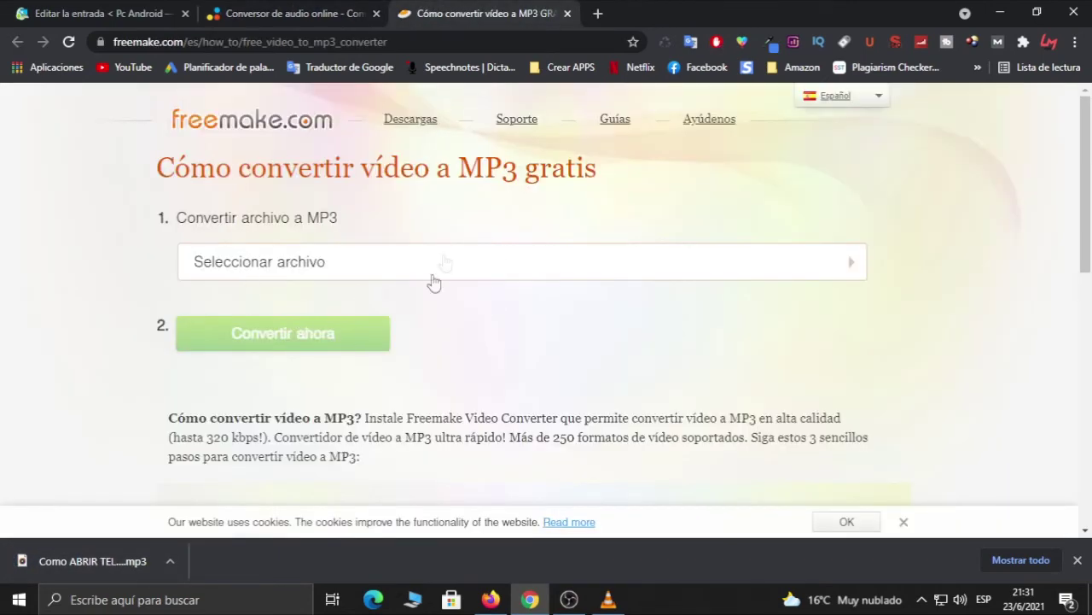
left_click(304, 13)
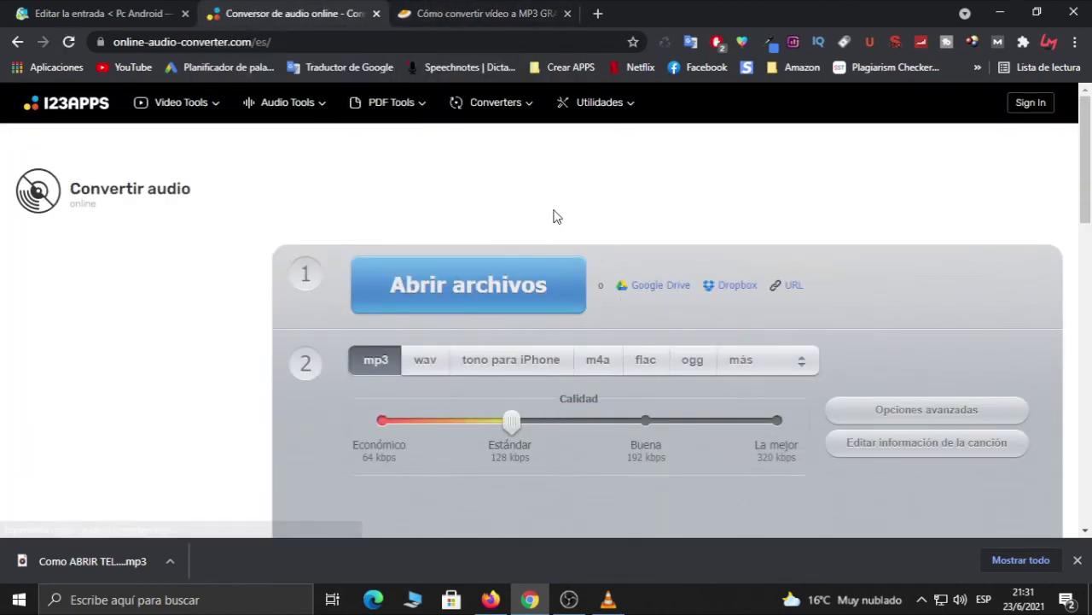
key("ctrl+Tab")
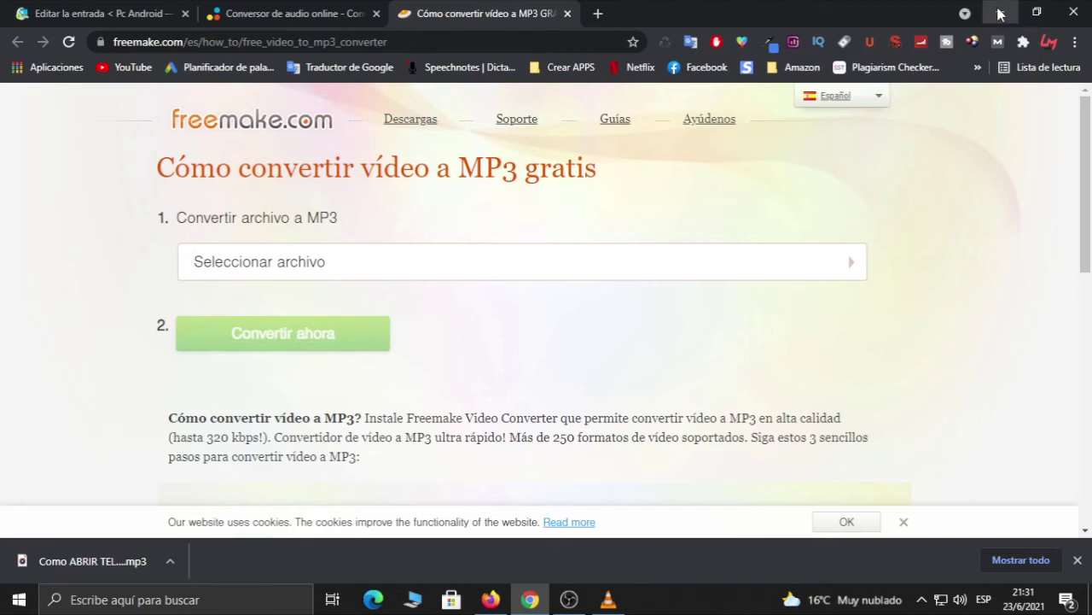
Step: Minimize Chrome and move the new MP3 from the Descargas folder to the desktop, directly below the first audio file
left_click(1000, 14)
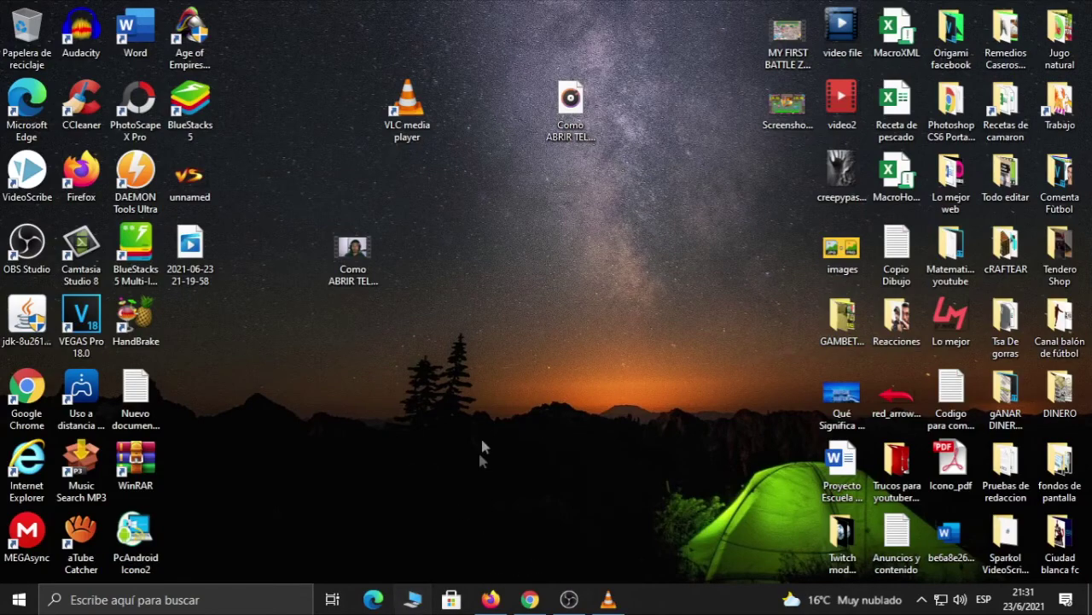
key("super+e")
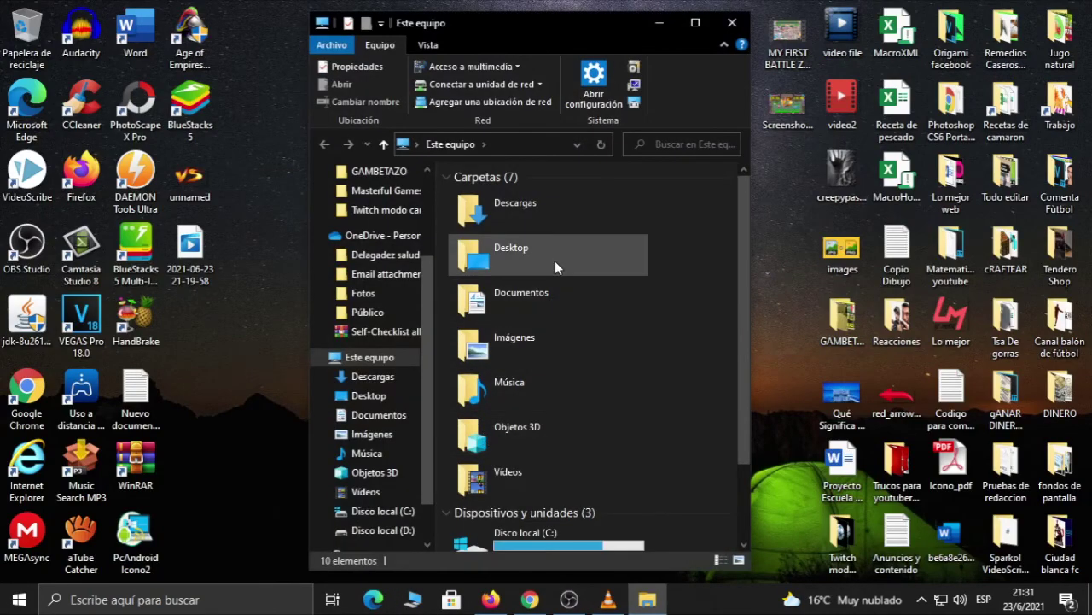
double_click(554, 205)
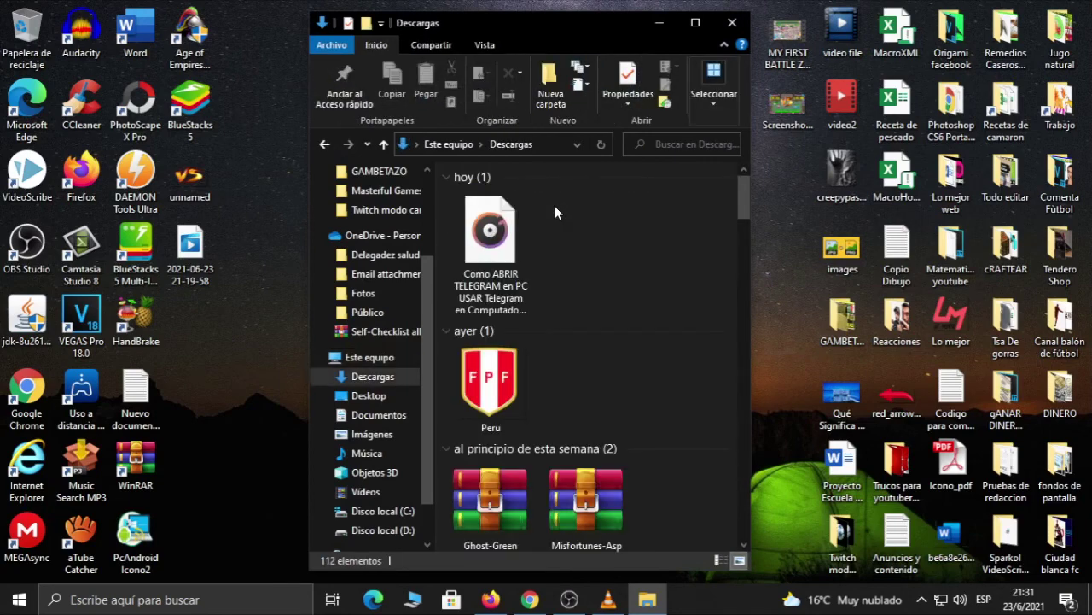
left_click_drag(499, 239, 260, 312)
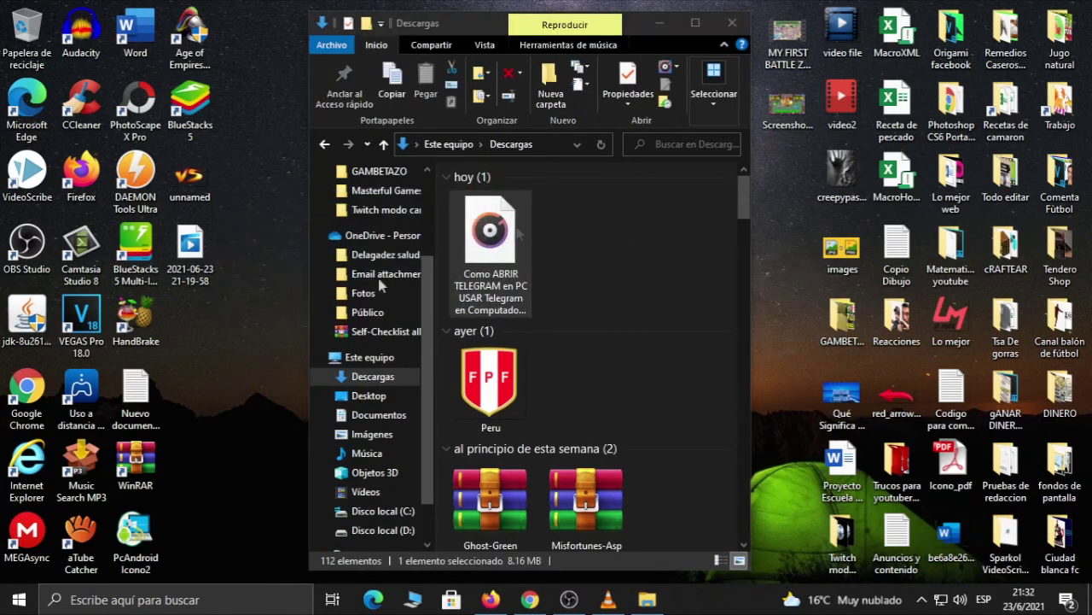
left_click(732, 23)
left_click_drag(242, 249, 567, 179)
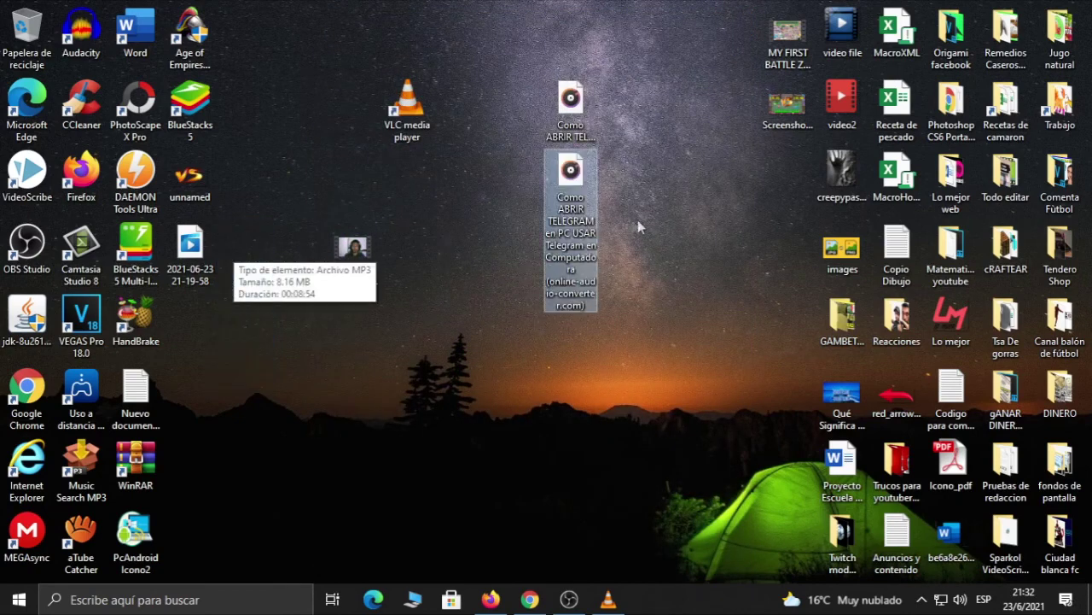
Step: Play the online-converted MP3 briefly to check its audio and close the player
double_click(581, 179)
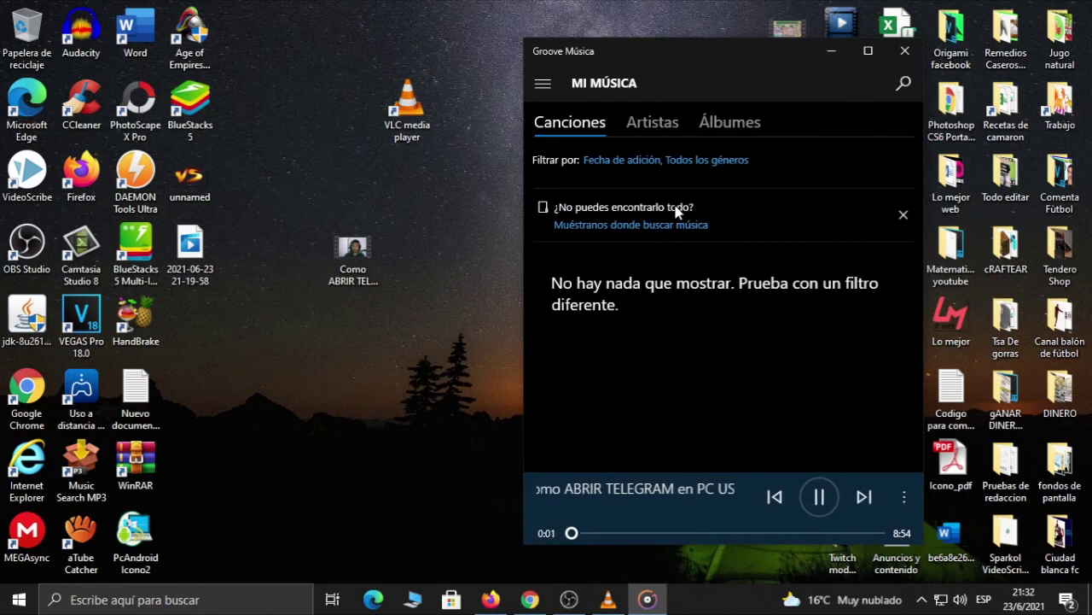
left_click(905, 51)
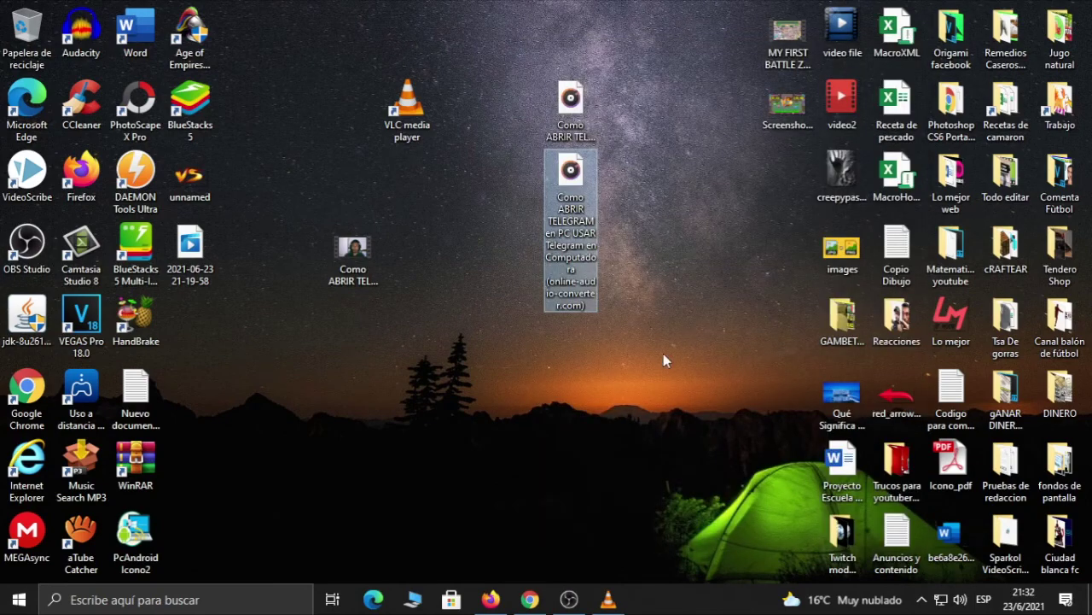
Step: Move the Telegram video on the desktop between the VLC shortcut and the first audio file, and deselect it
left_click(345, 267)
left_click_drag(344, 267, 507, 124)
left_click(696, 260)
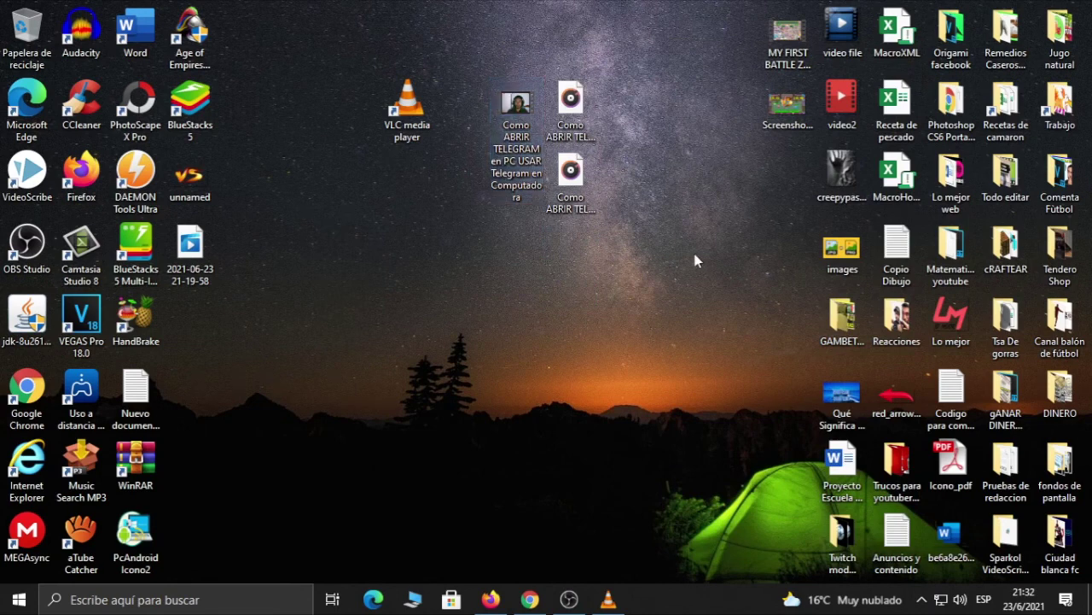